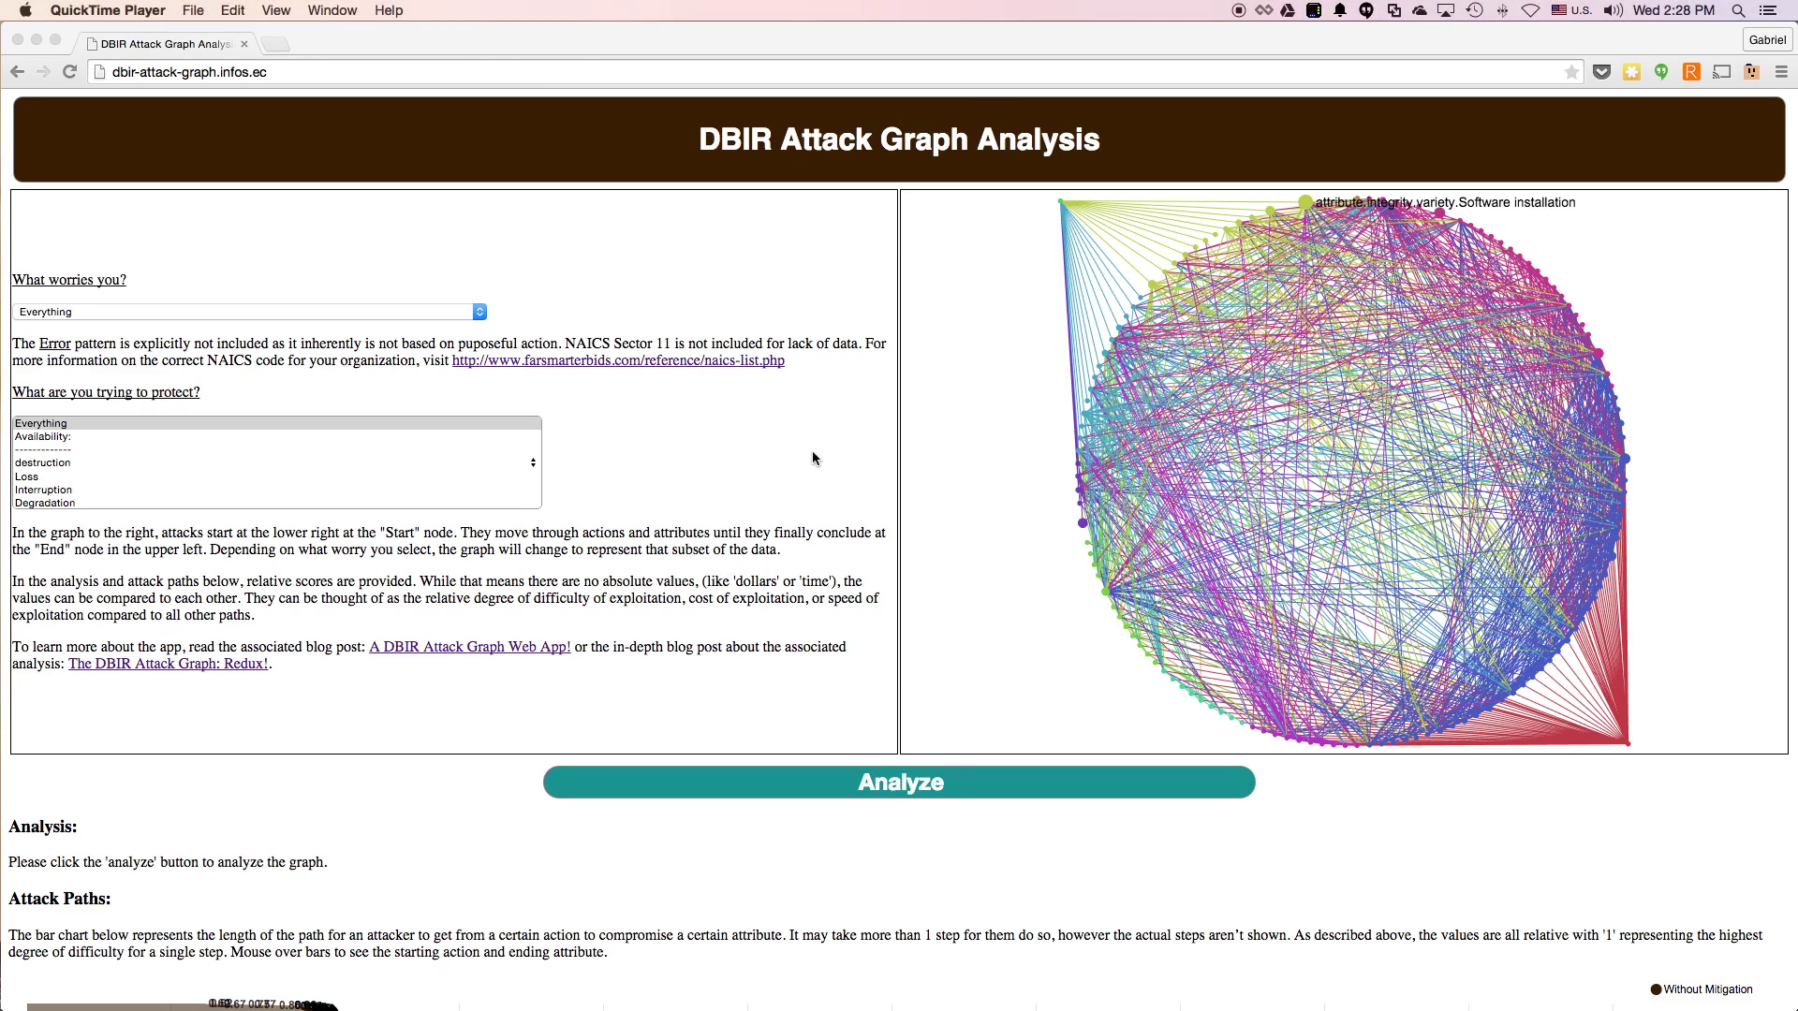
# Pick Crimeware from the 'What worries you?' threat-pattern dropdown.
pyautogui.click(117, 311)
pyautogui.click(105, 317)
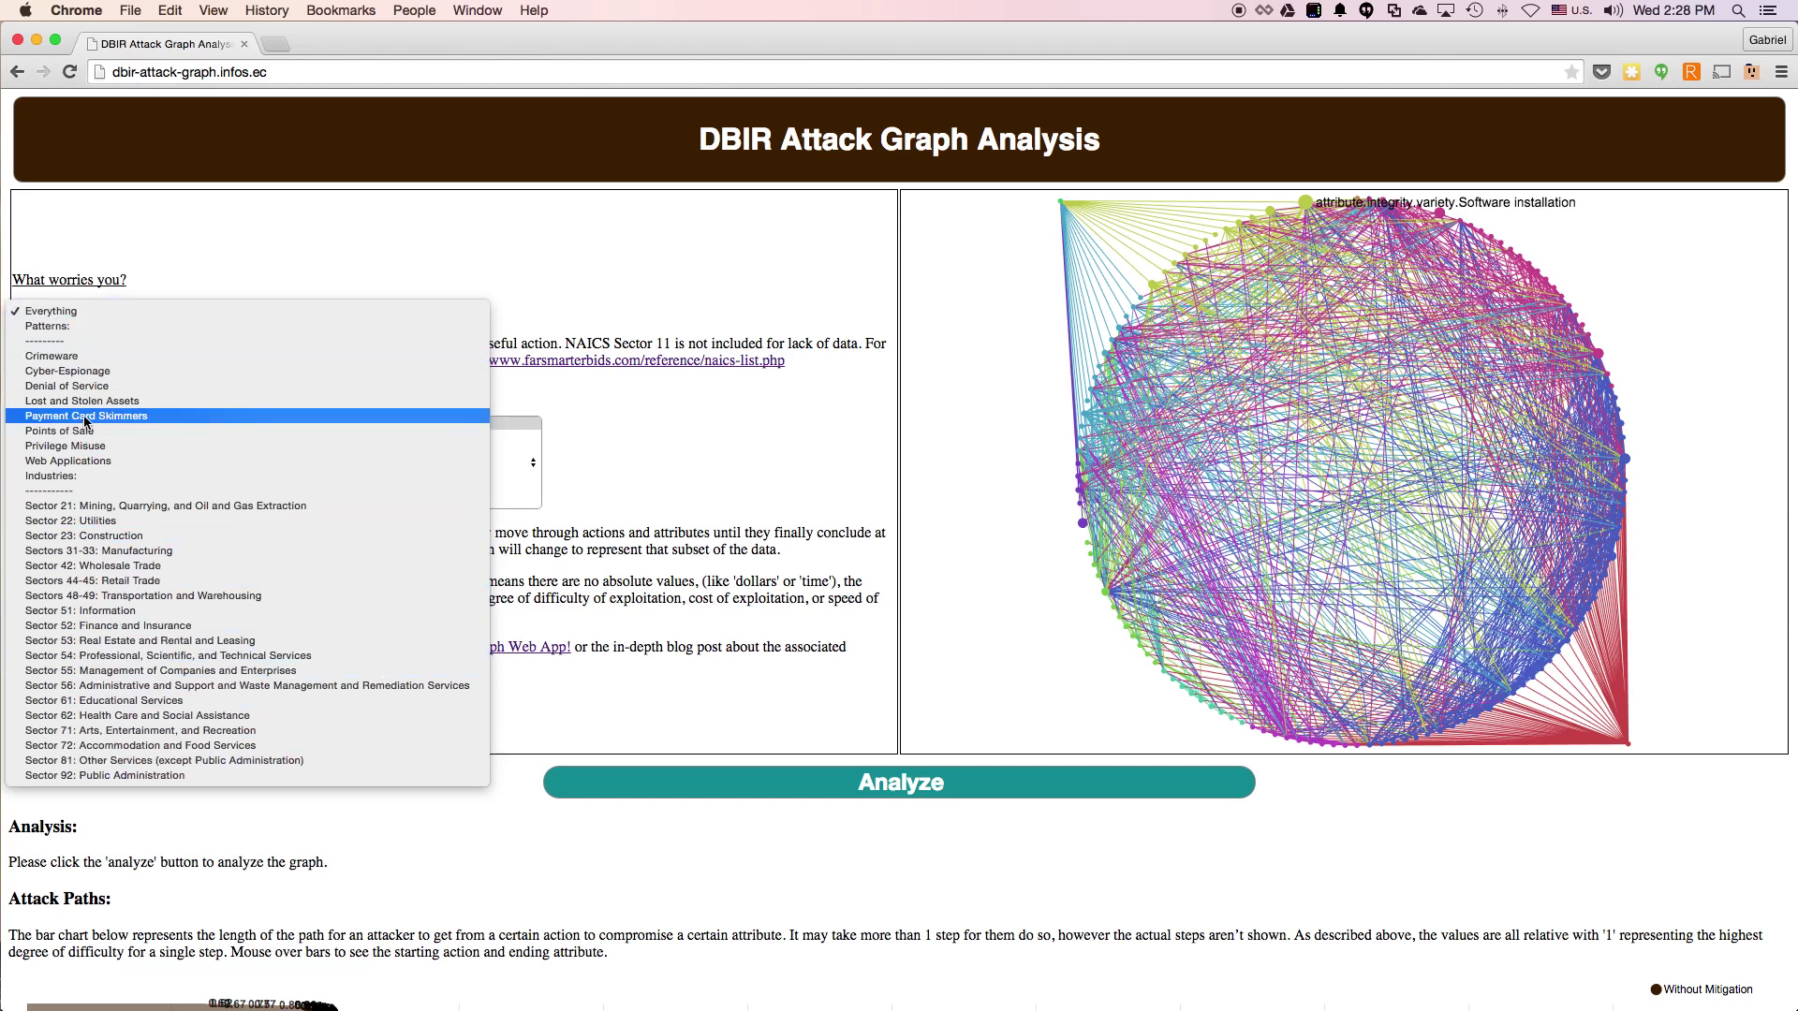
pyautogui.click(79, 357)
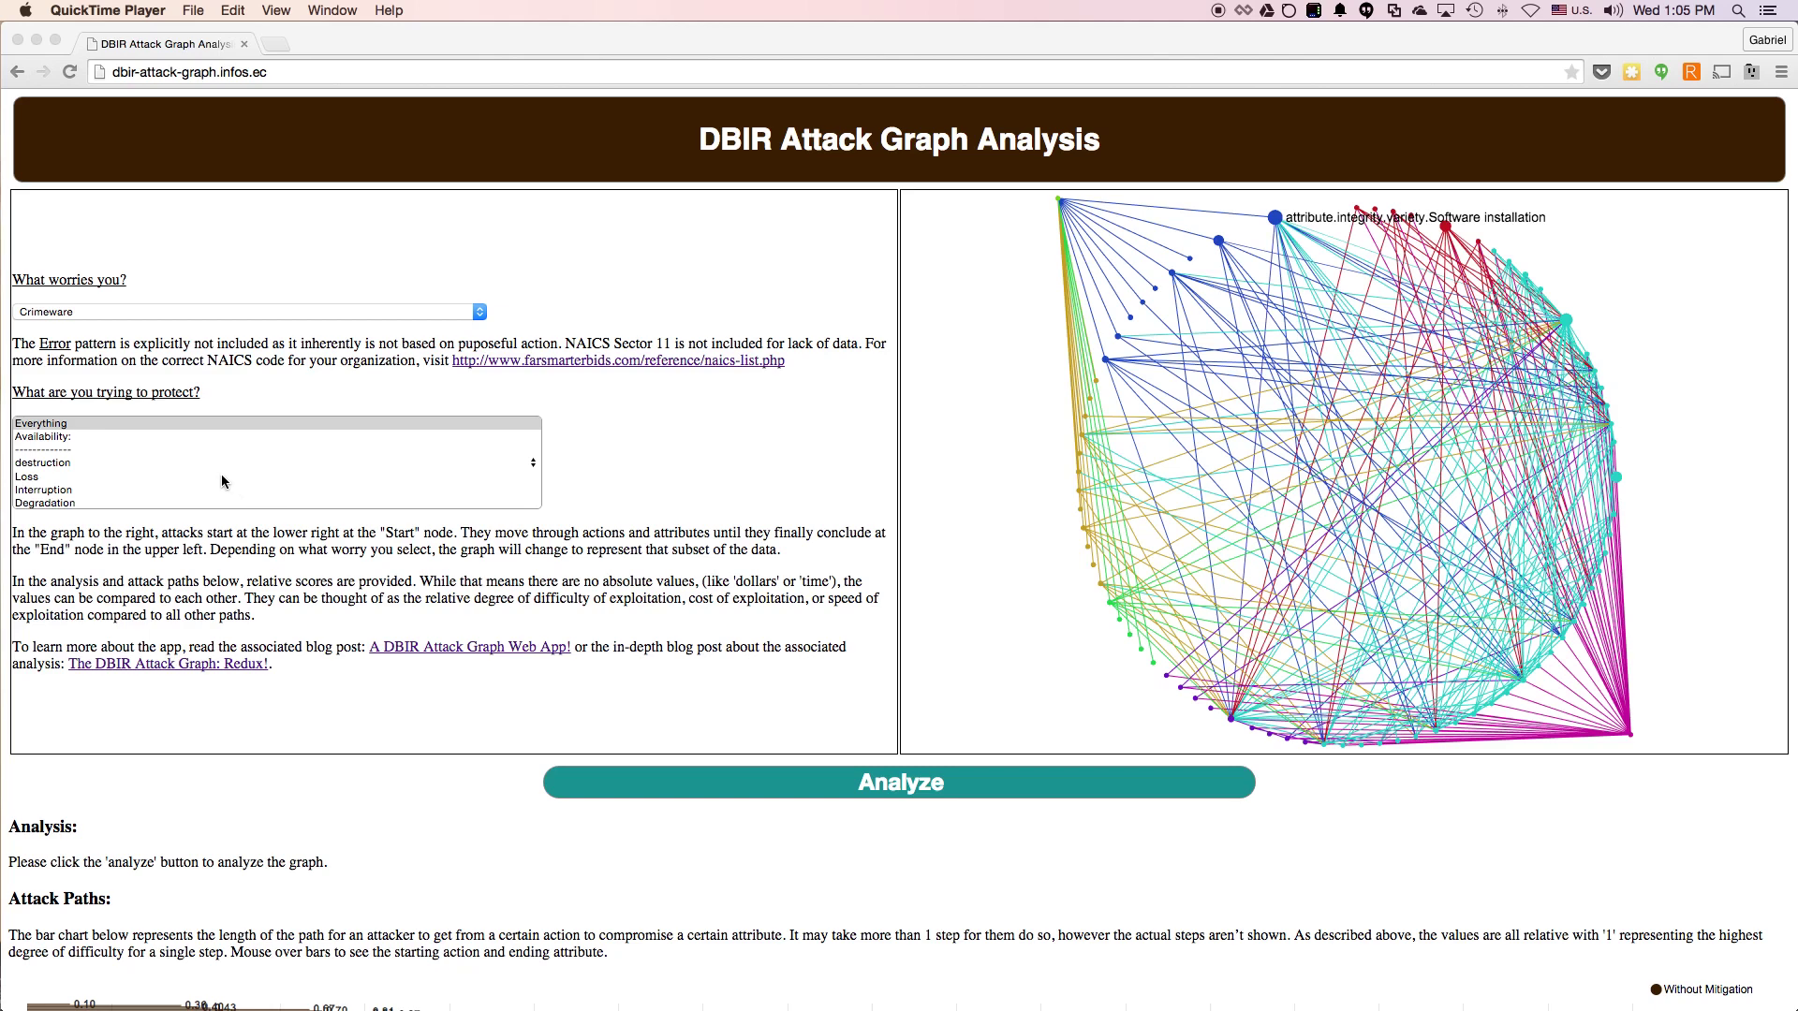
# Select Payment in the 'What are you trying to protect?' list.
pyautogui.scroll(-3, 199, 472)
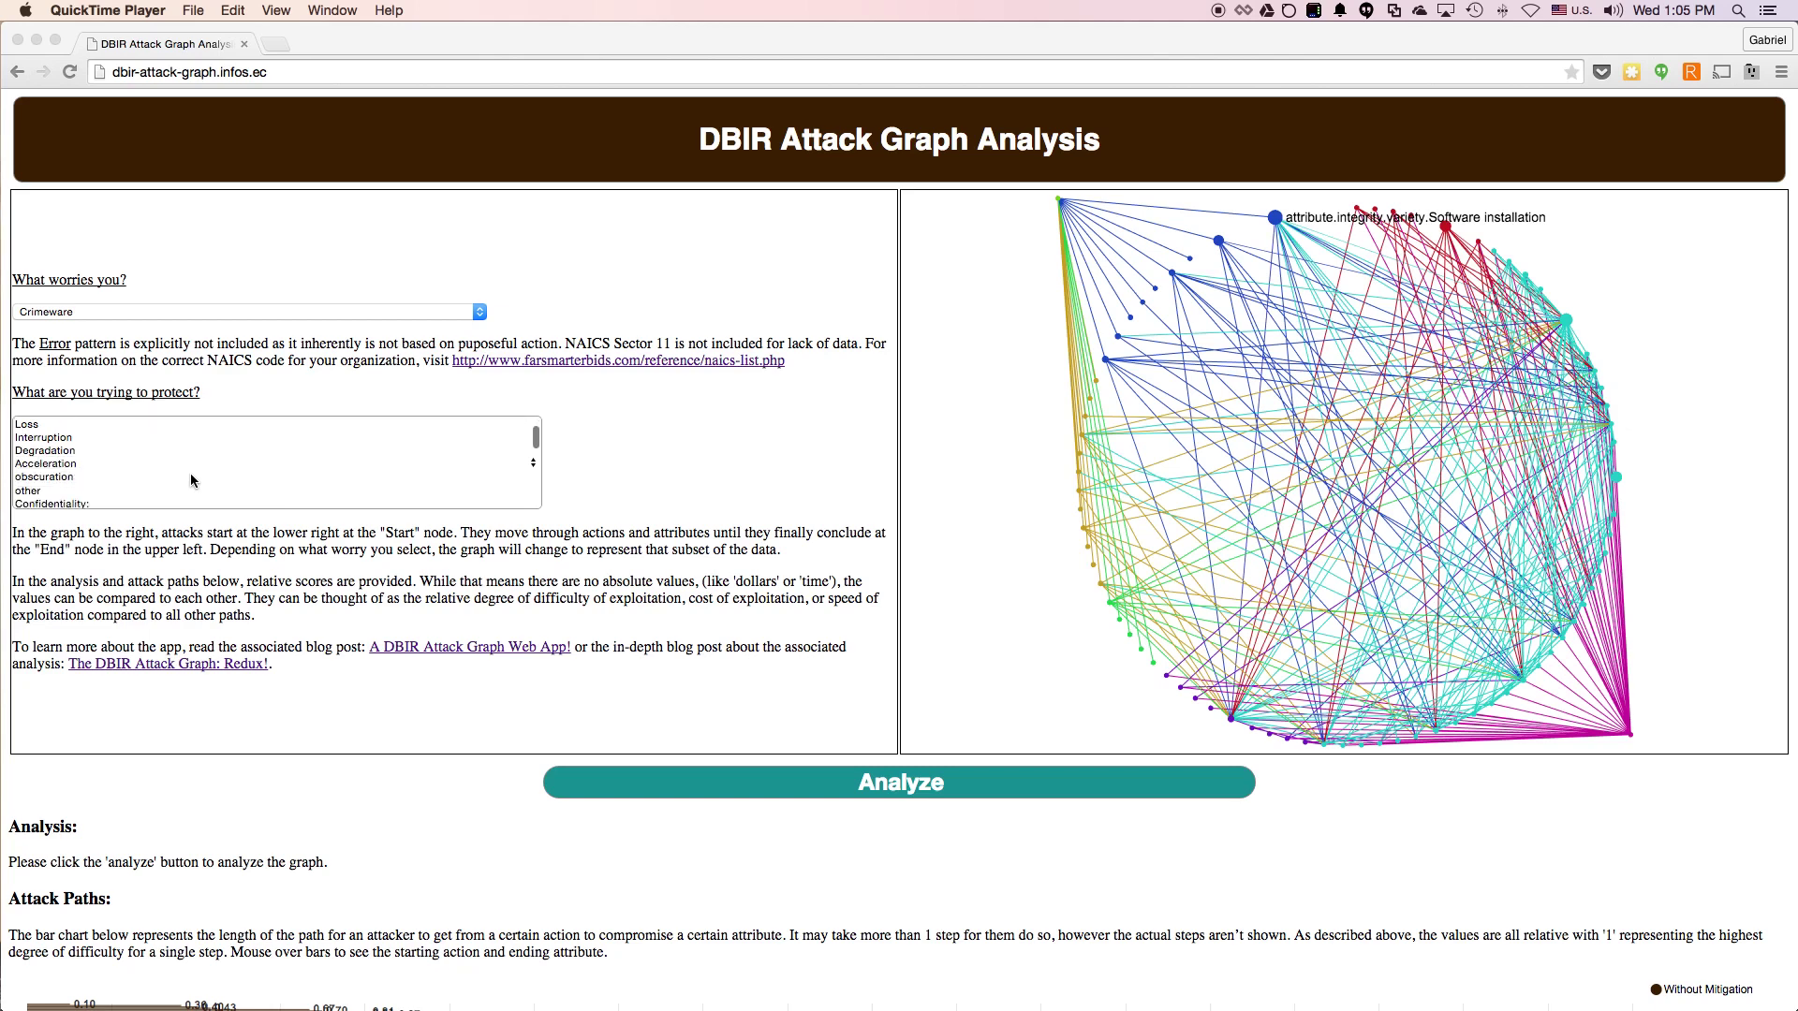
pyautogui.scroll(-3, 189, 474)
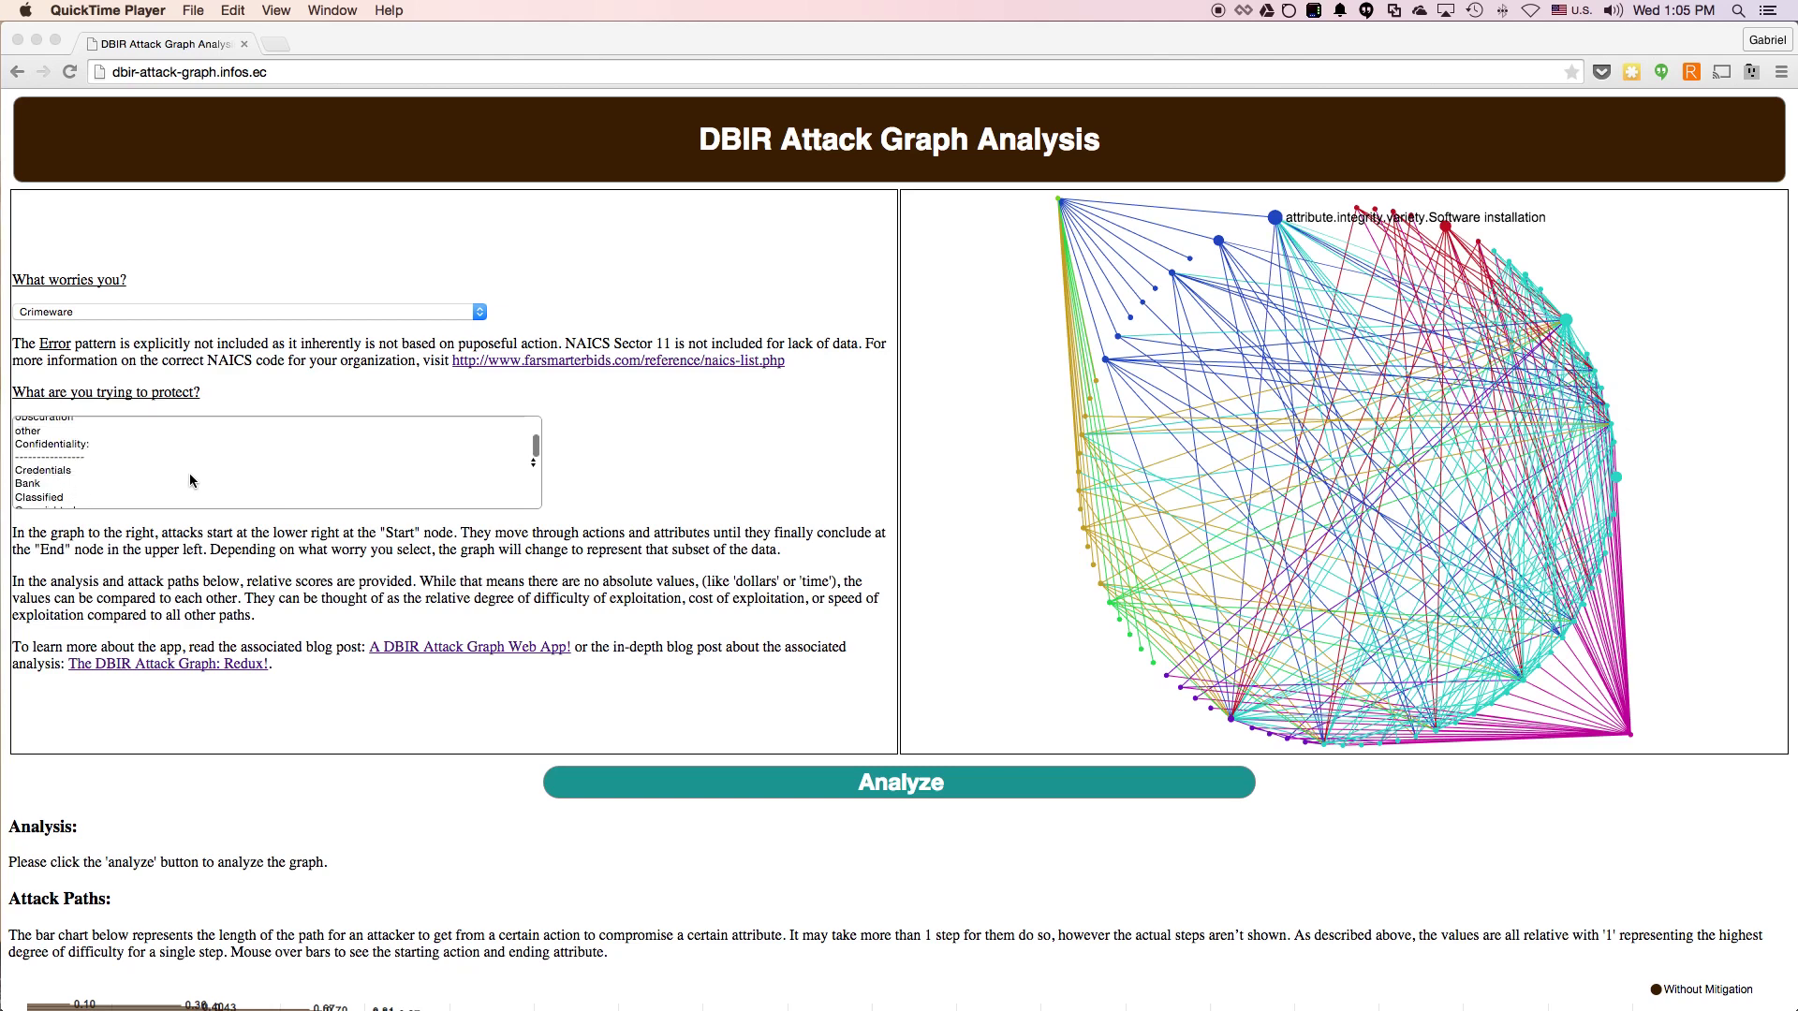
pyautogui.scroll(-3, 189, 474)
pyautogui.click(34, 468)
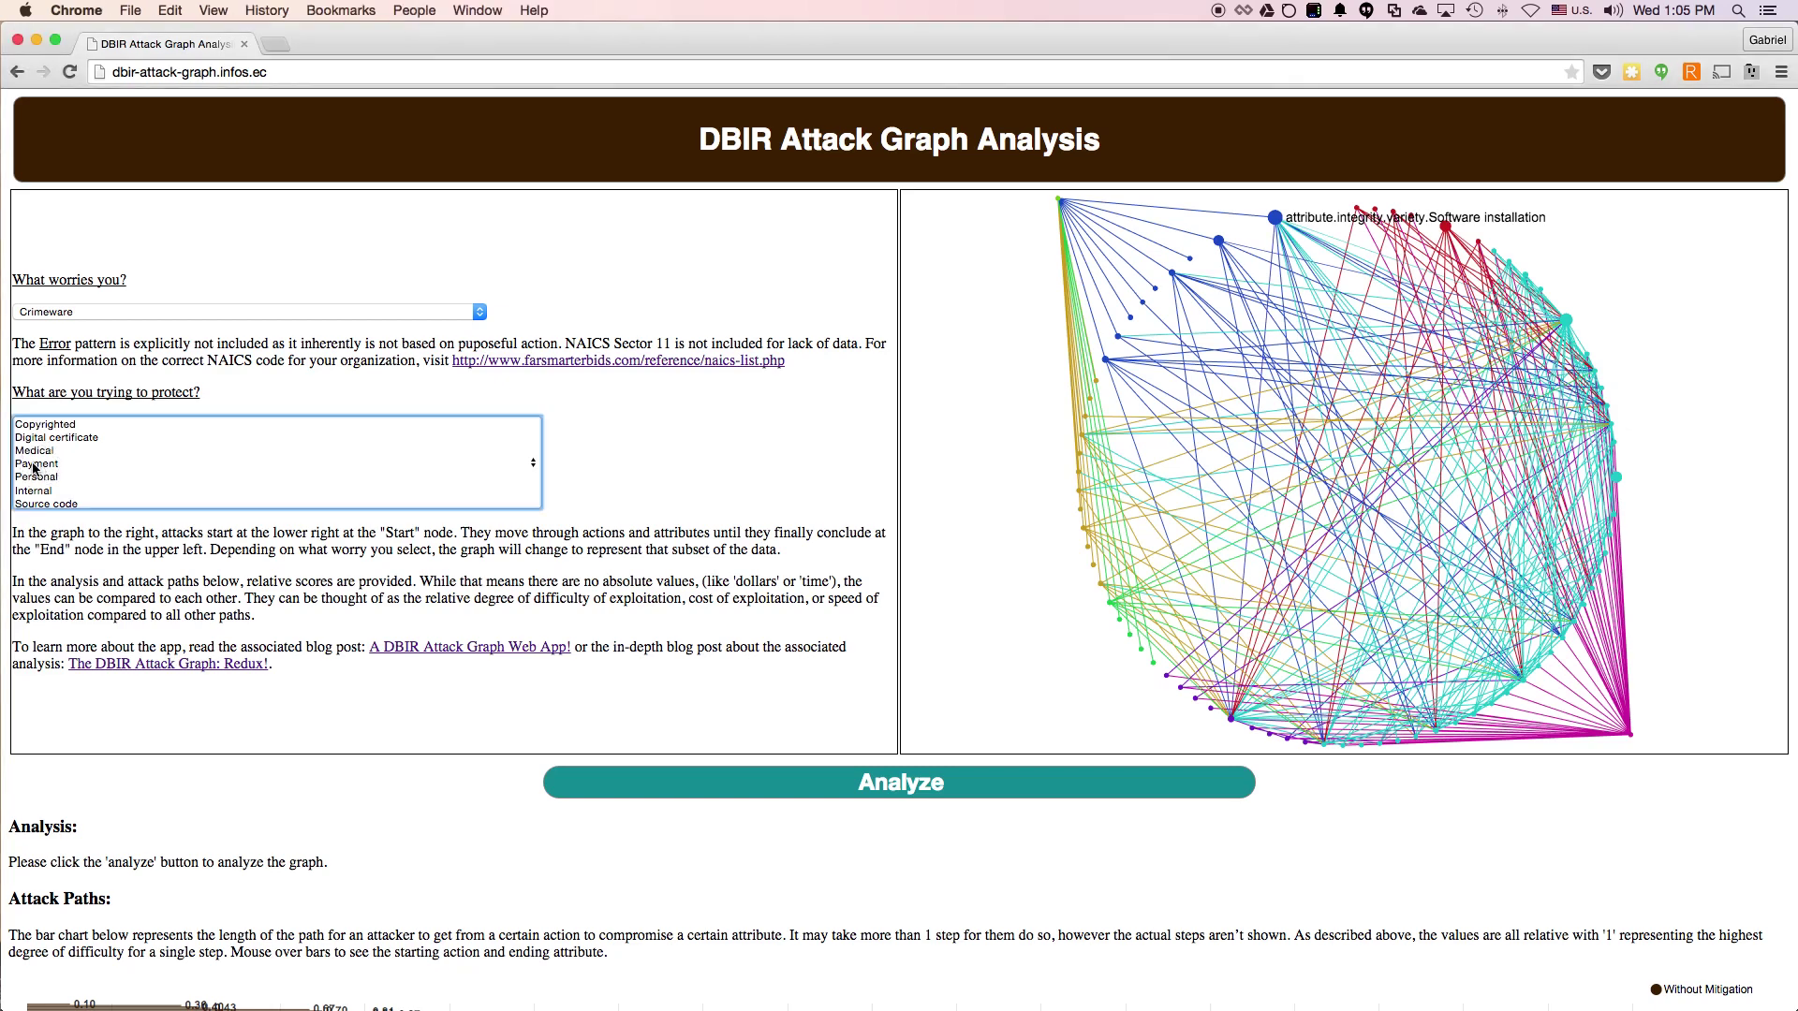
pyautogui.click(35, 464)
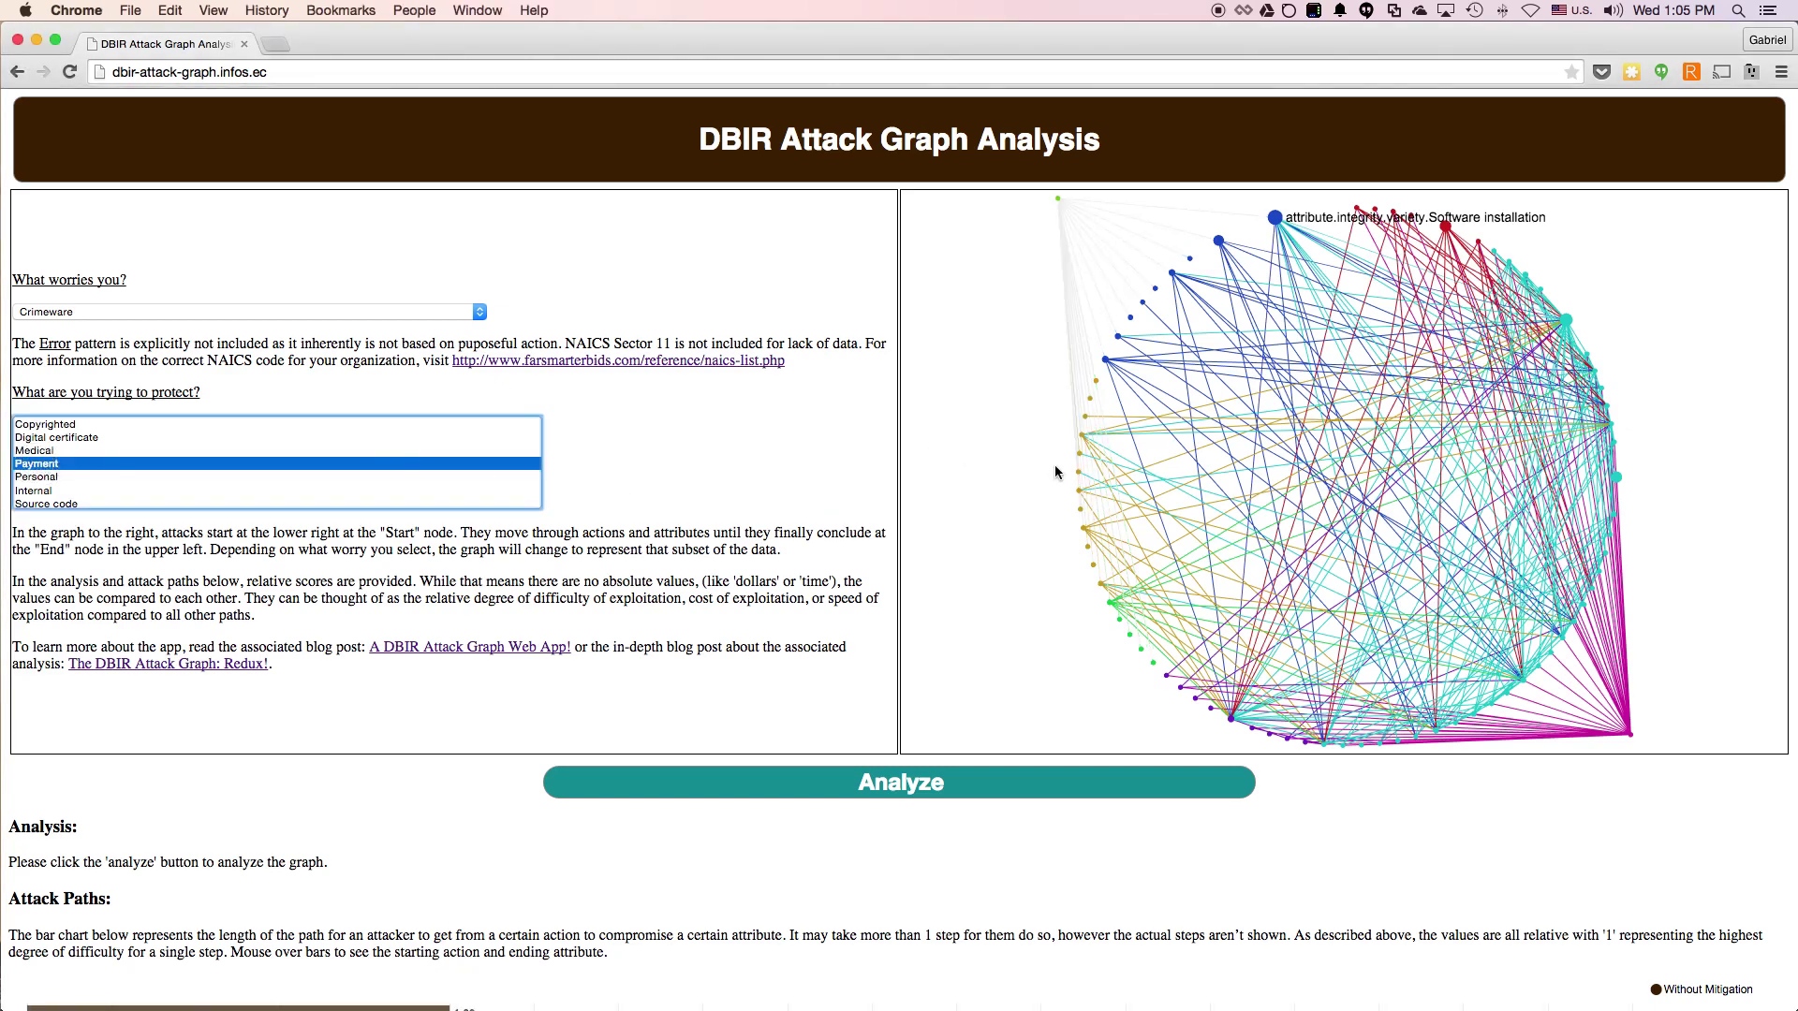
# Inspect the Attack Paths chart bars, scored from 1.00 upward.
pyautogui.moveTo(1077, 456)
pyautogui.scroll(-5, 250, 733)
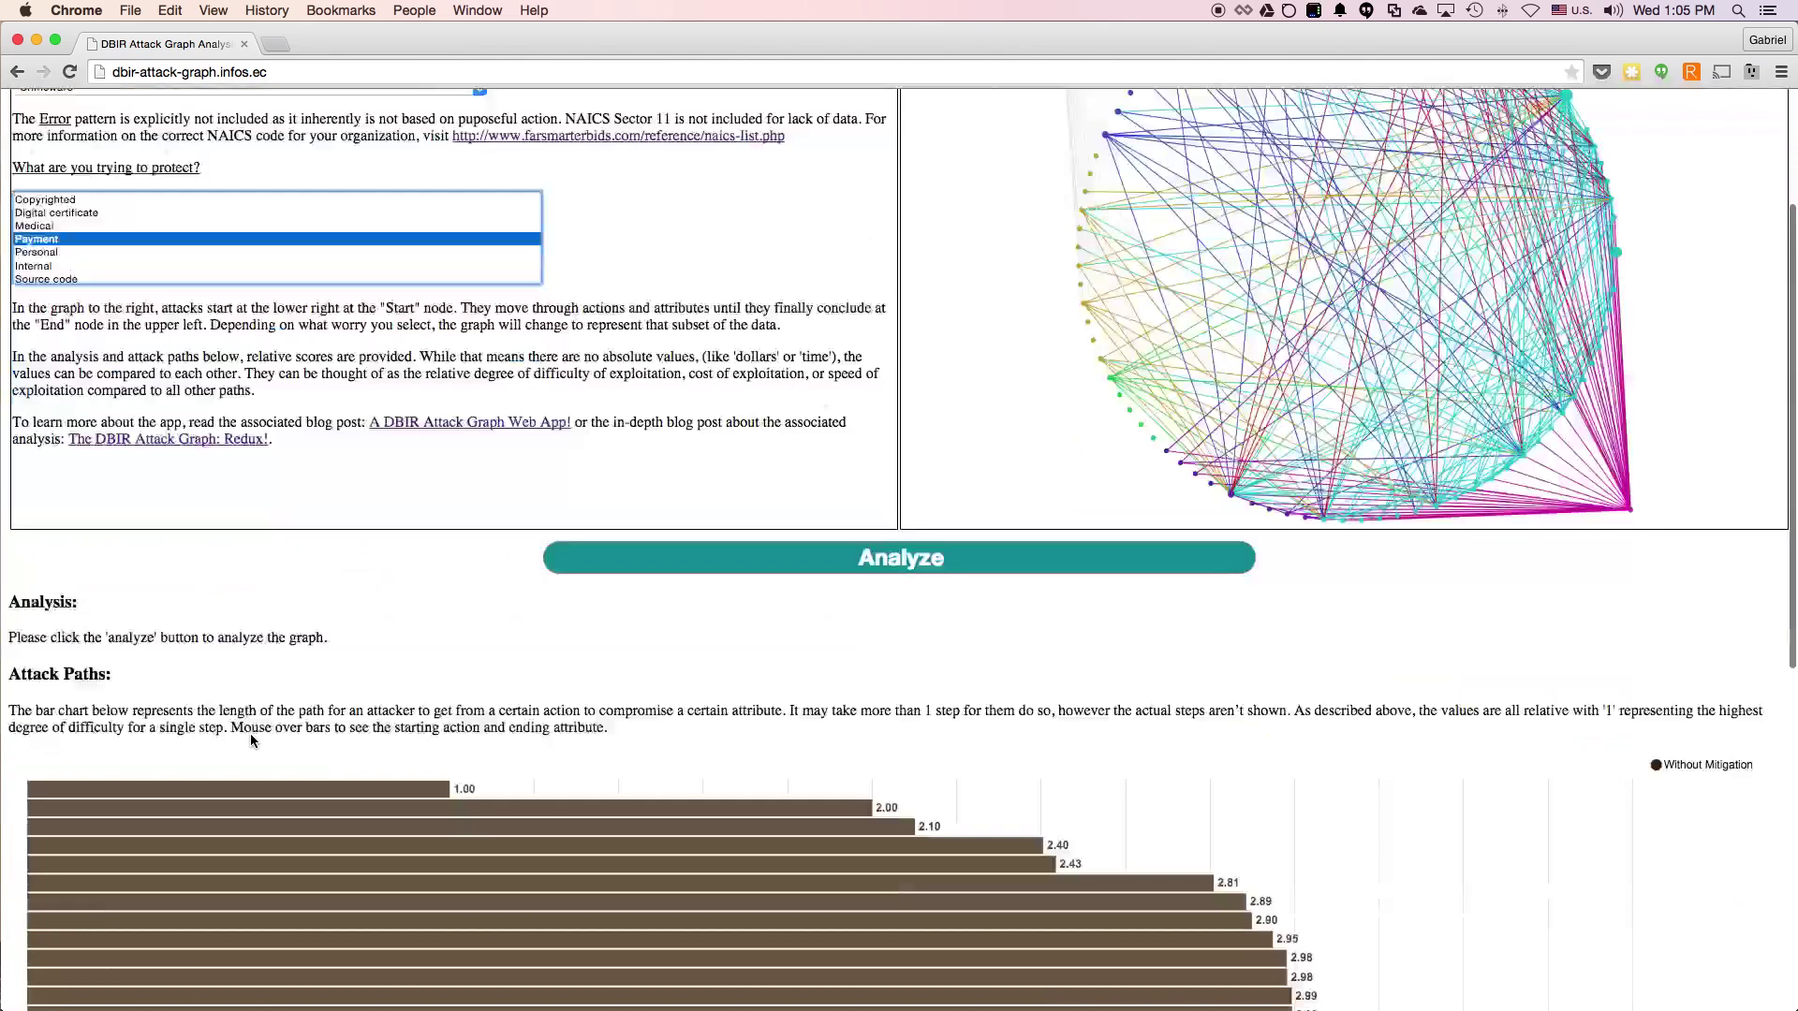
pyautogui.moveTo(278, 714)
pyautogui.moveTo(299, 599)
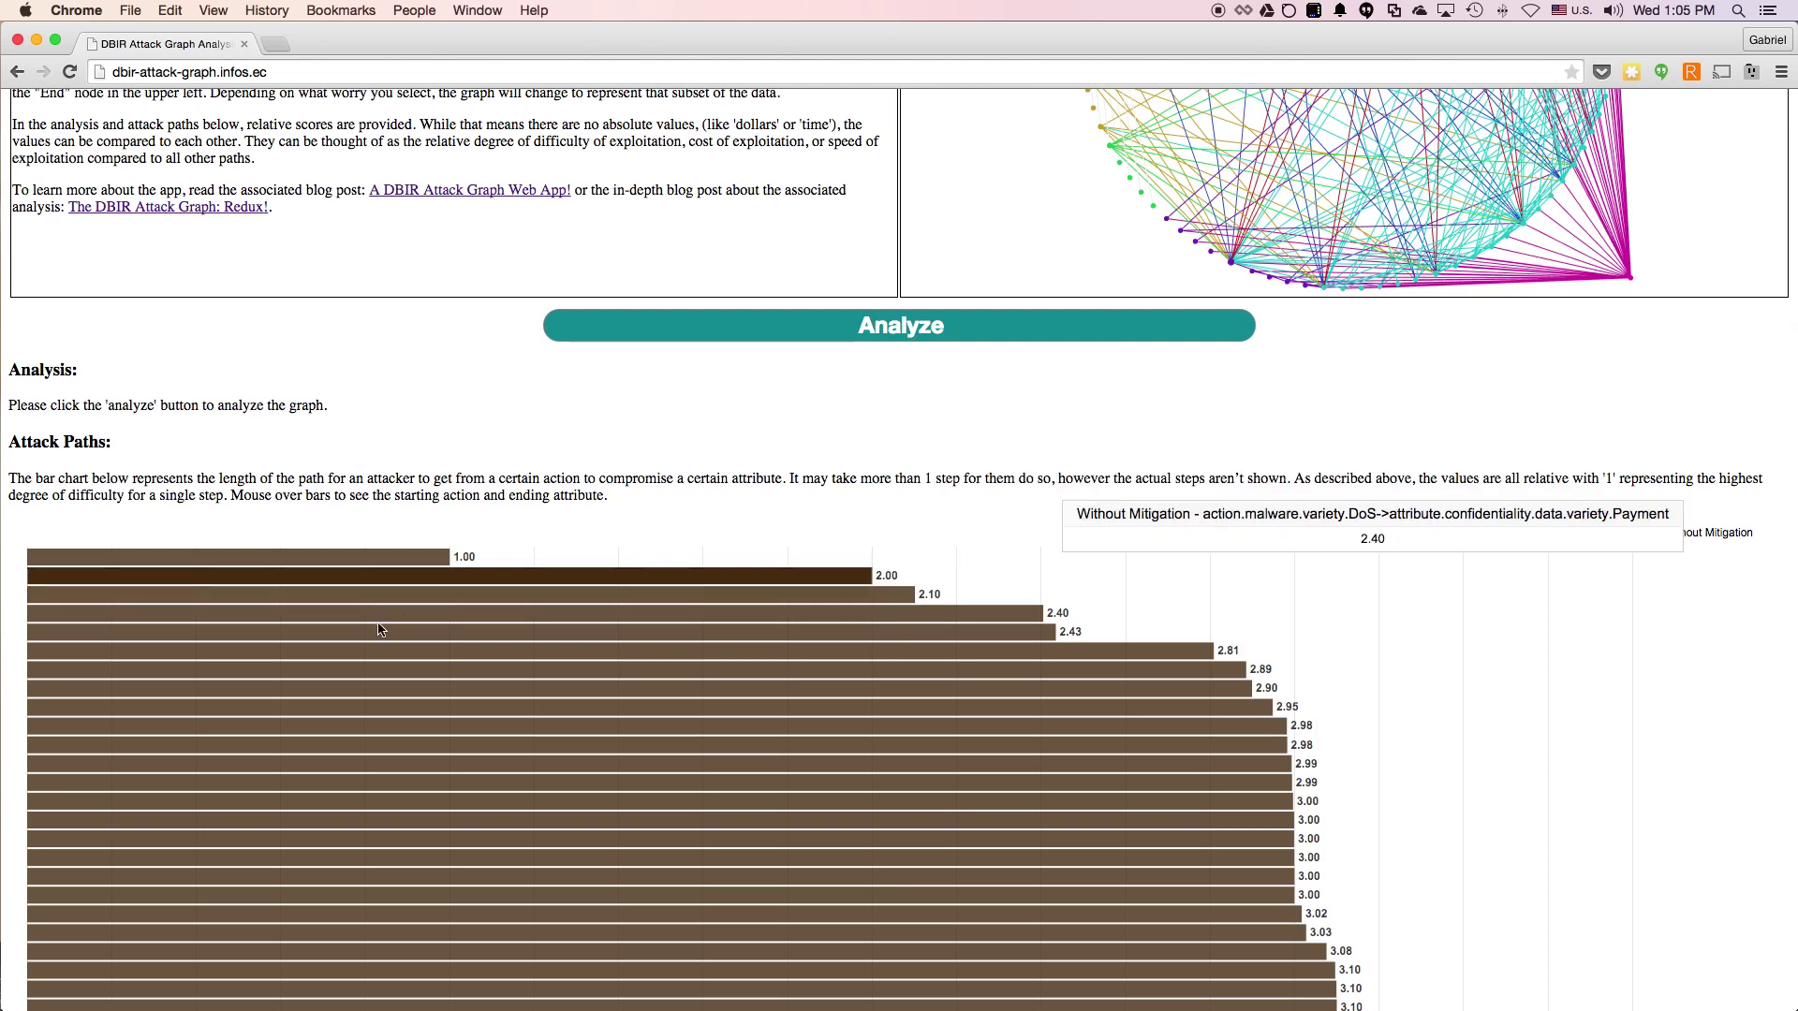
pyautogui.moveTo(369, 649)
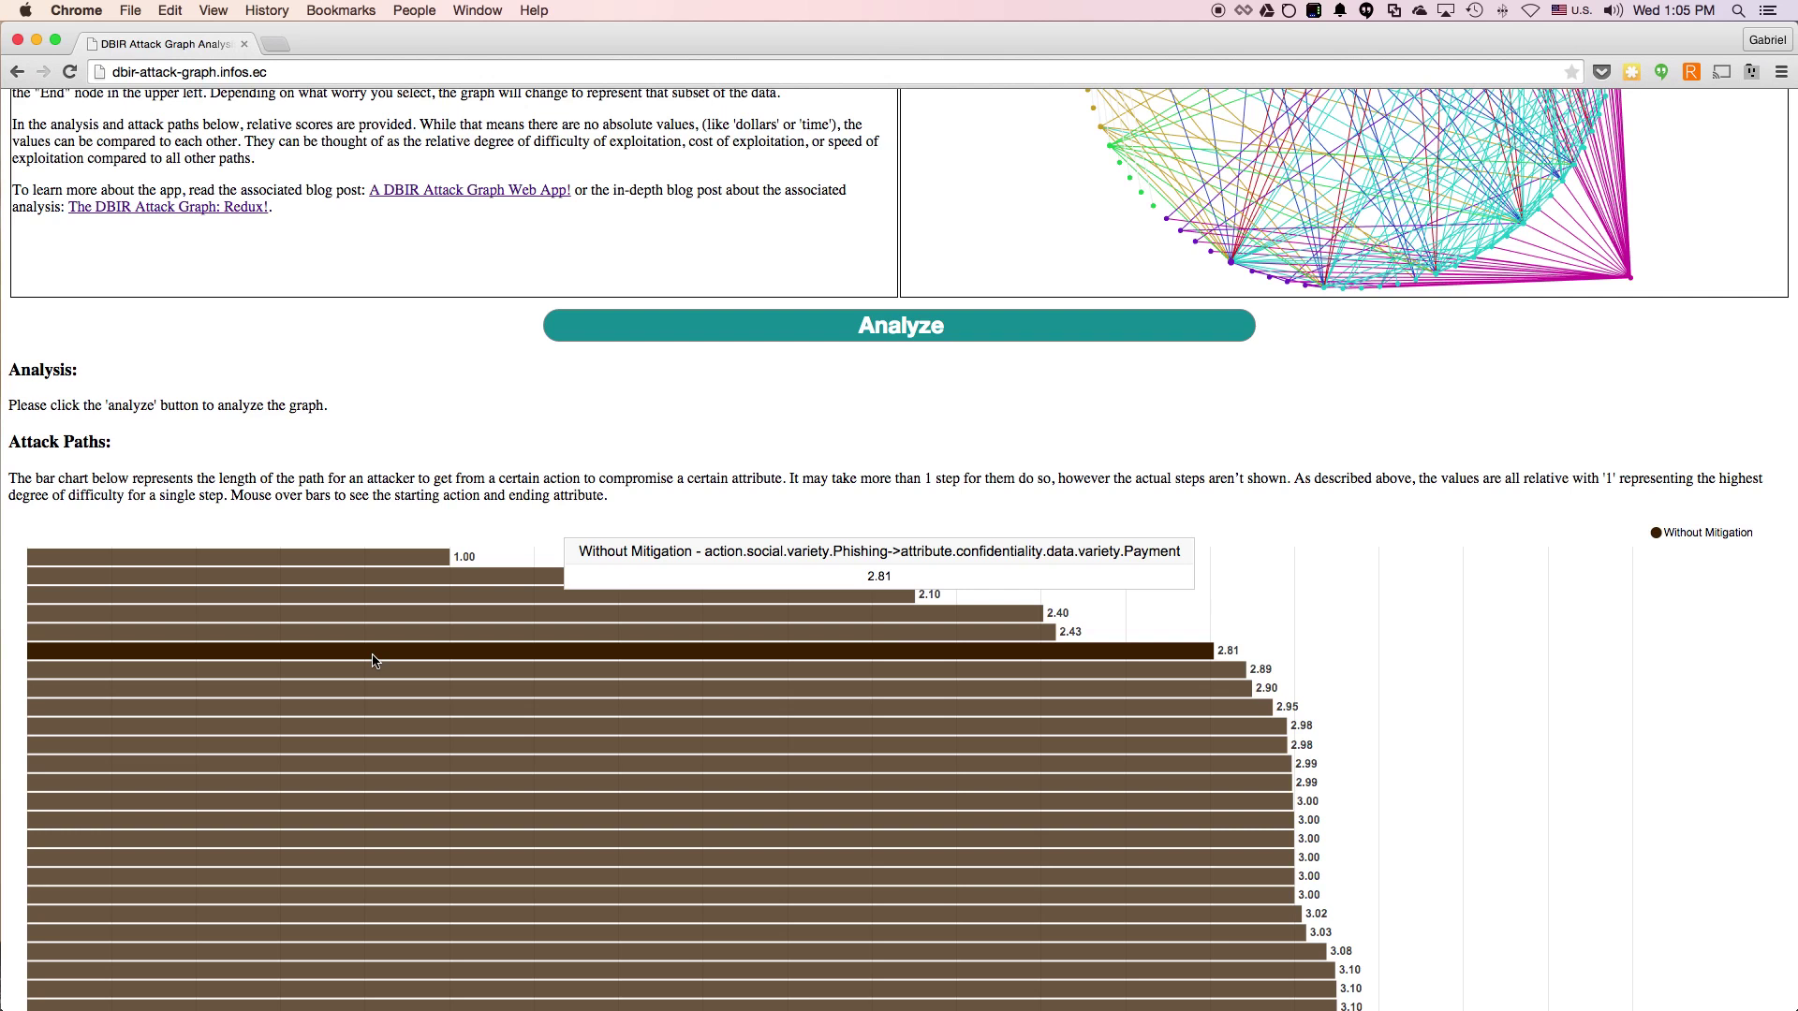
pyautogui.moveTo(866, 576)
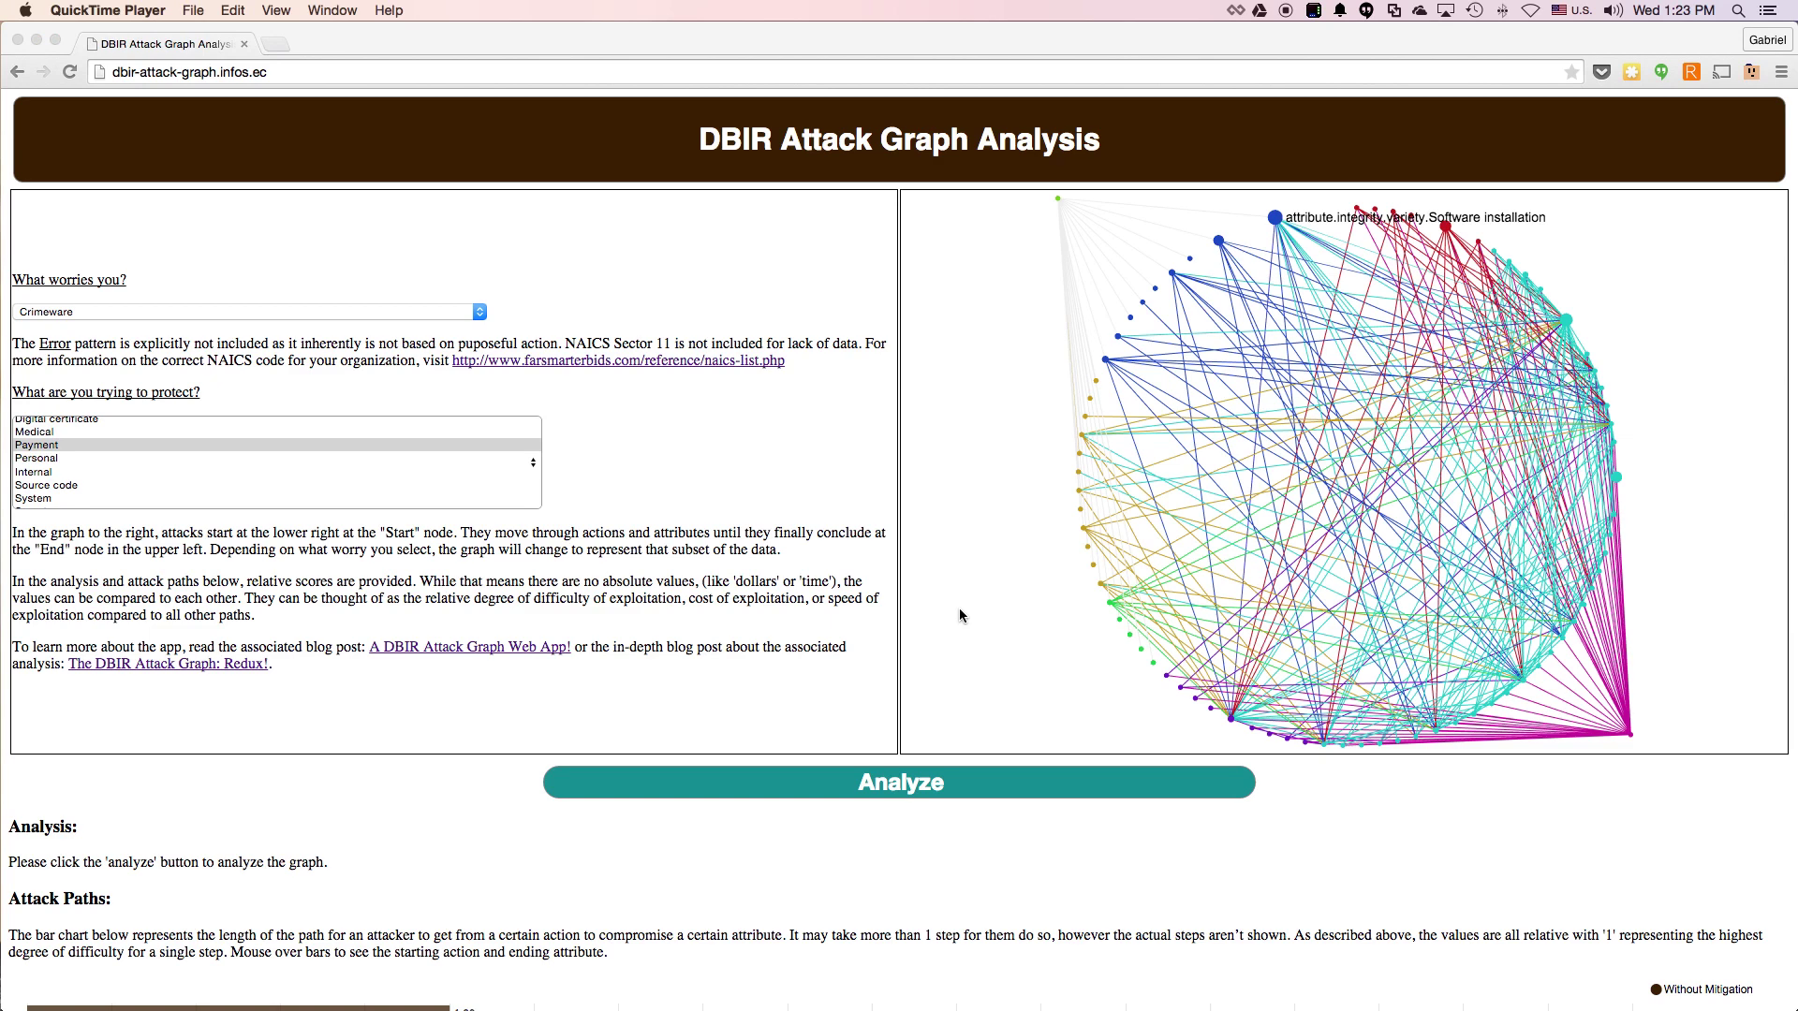
# Analyze the Crimeware/Payment graph, getting a Ram scraper mitigation that eliminates 100% of paths.
pyautogui.click(989, 779)
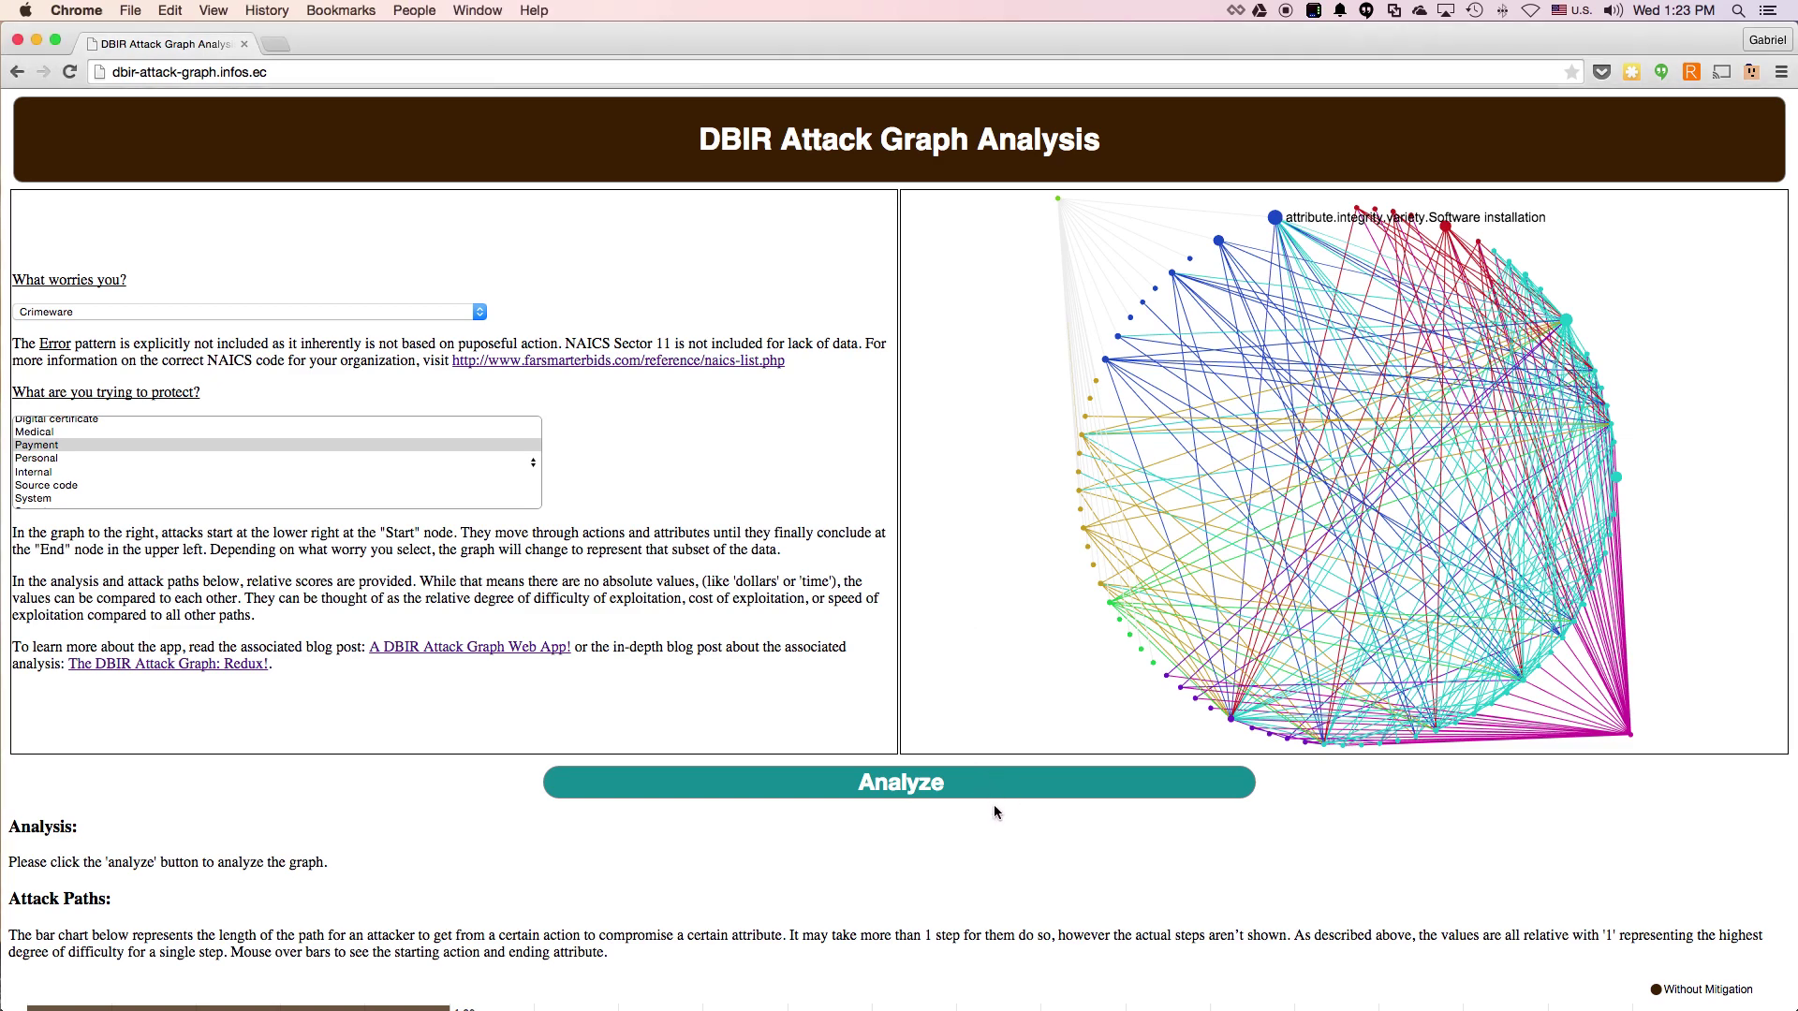
pyautogui.click(971, 782)
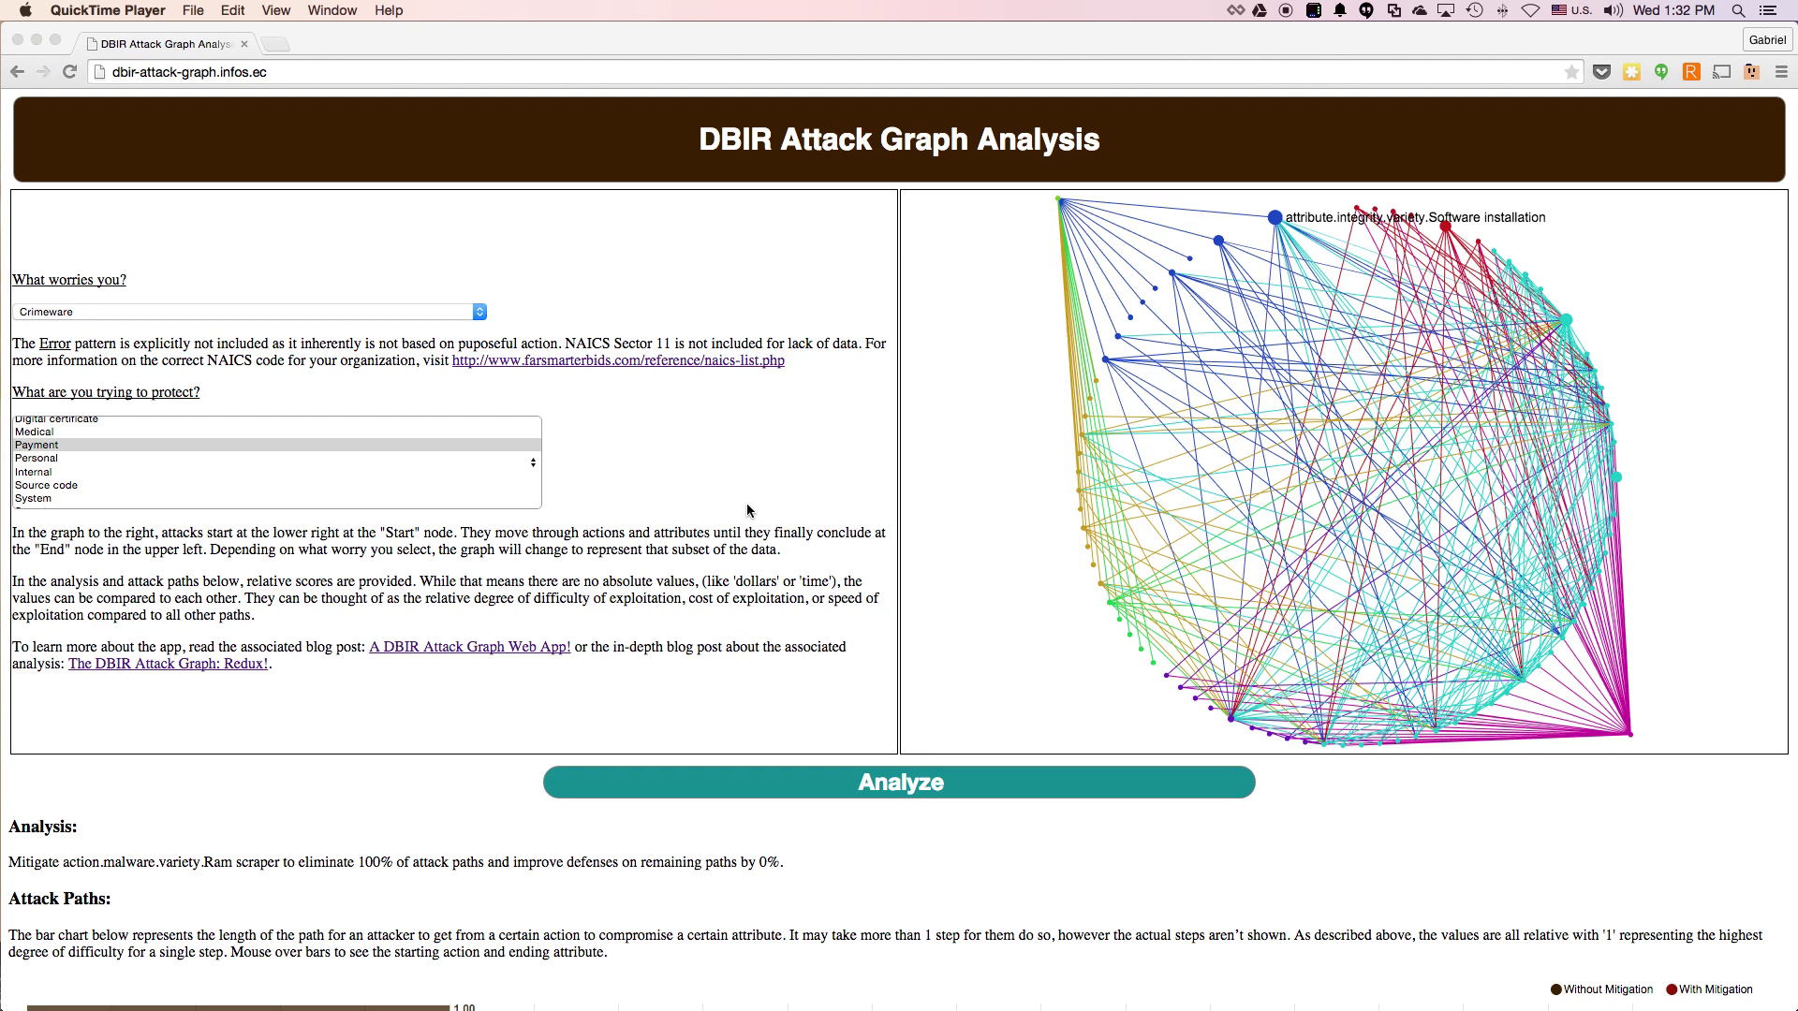
# Switch the threat pattern to Cyber-Espionage.
pyautogui.click(116, 315)
pyautogui.click(111, 315)
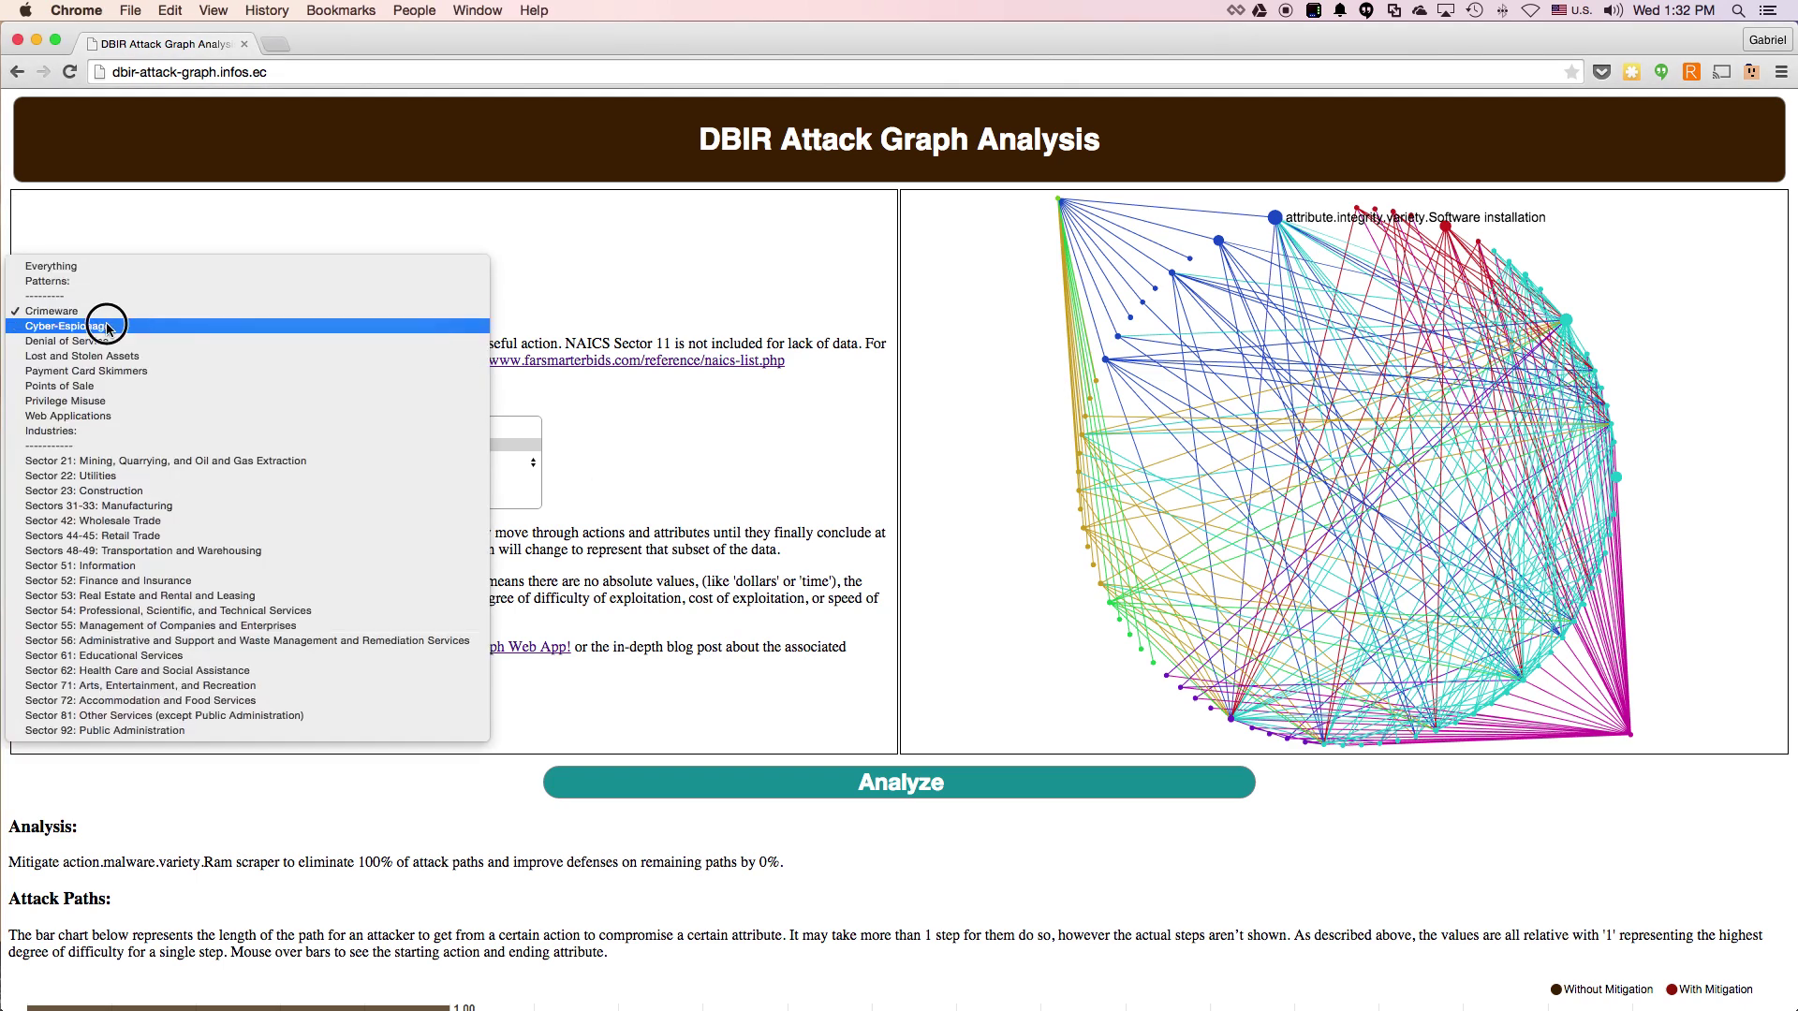
pyautogui.click(107, 326)
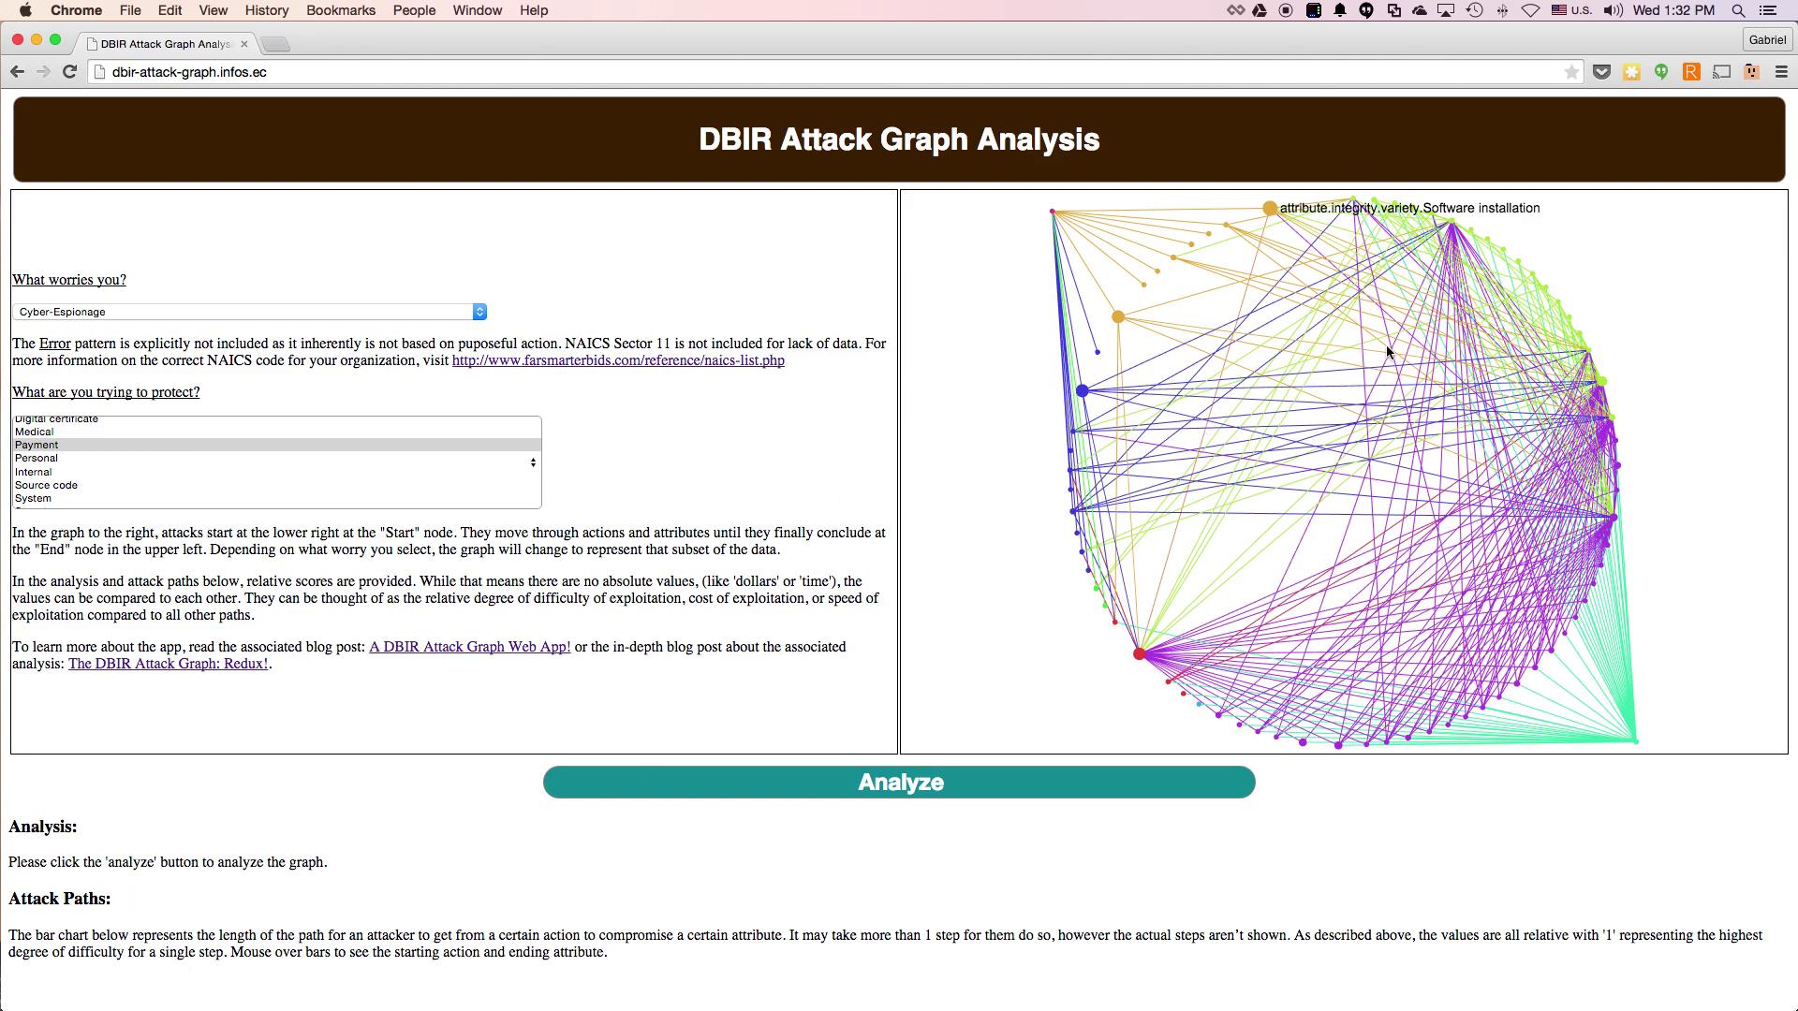
# Multi-select Internal, Source code, System and Secrets as protected assets and run the analysis.
pyautogui.scroll(-6, 458, 829)
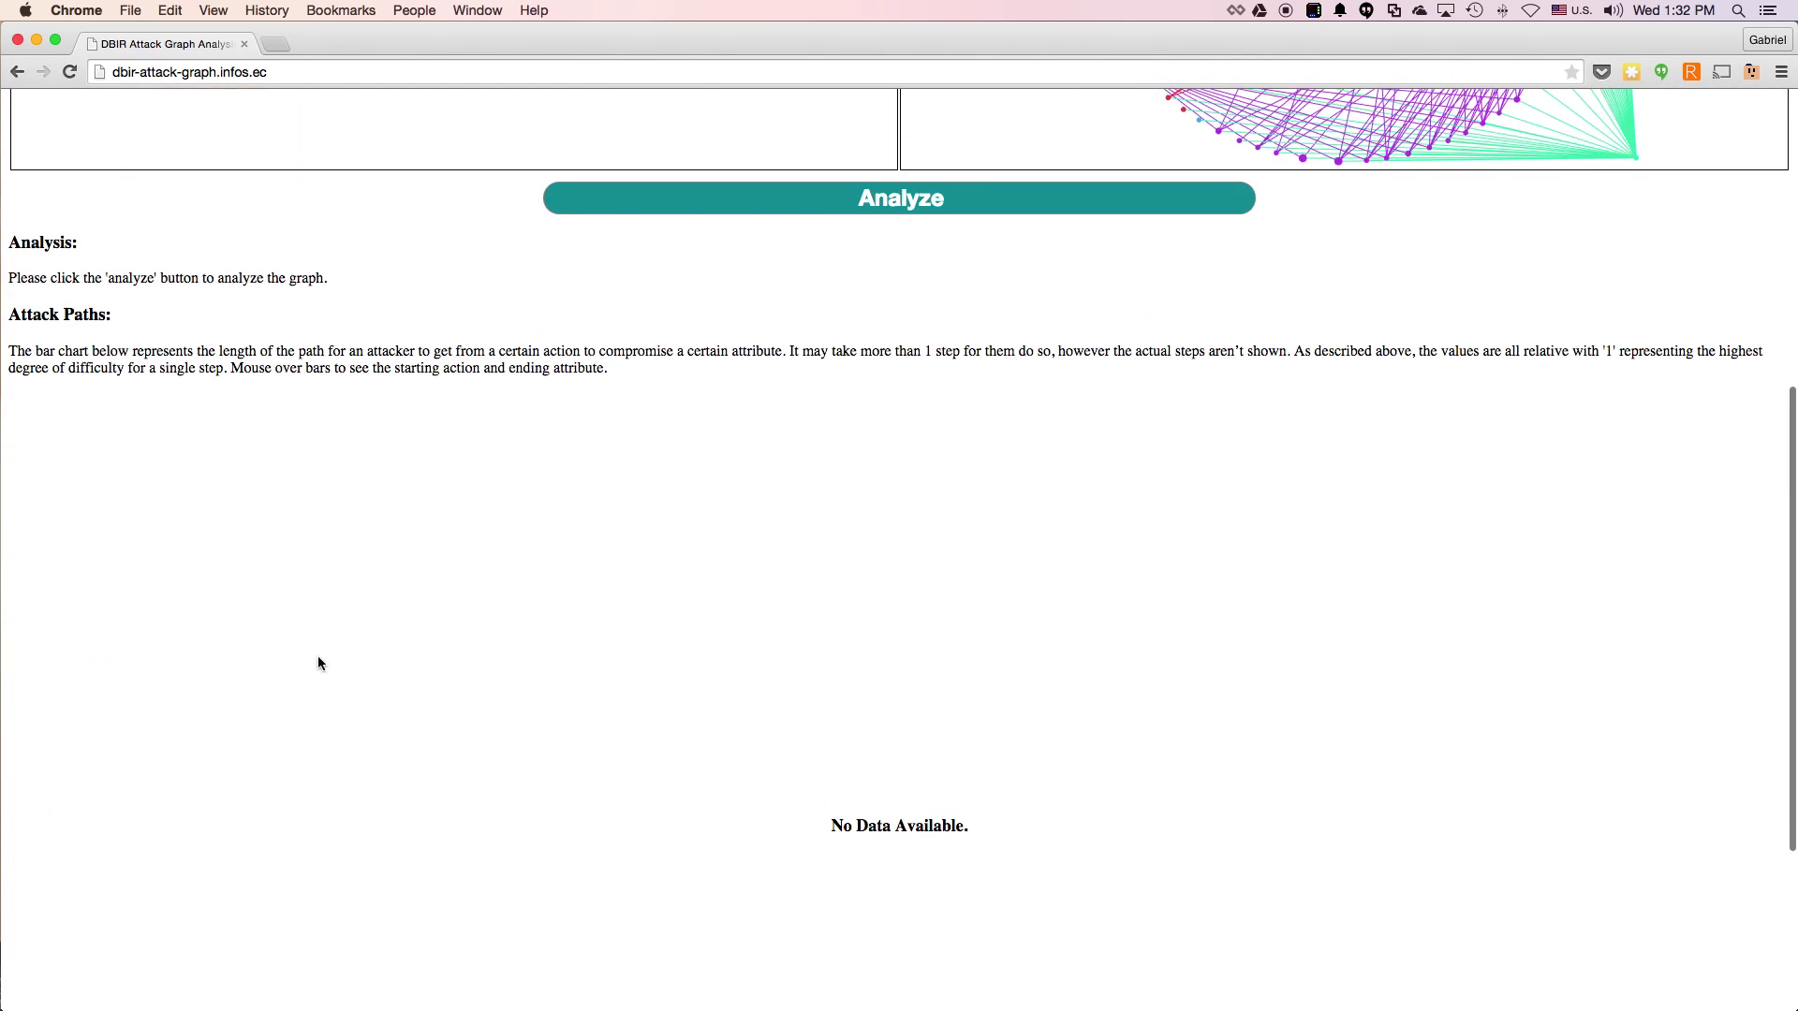
pyautogui.scroll(6, 318, 663)
pyautogui.scroll(2, 70, 459)
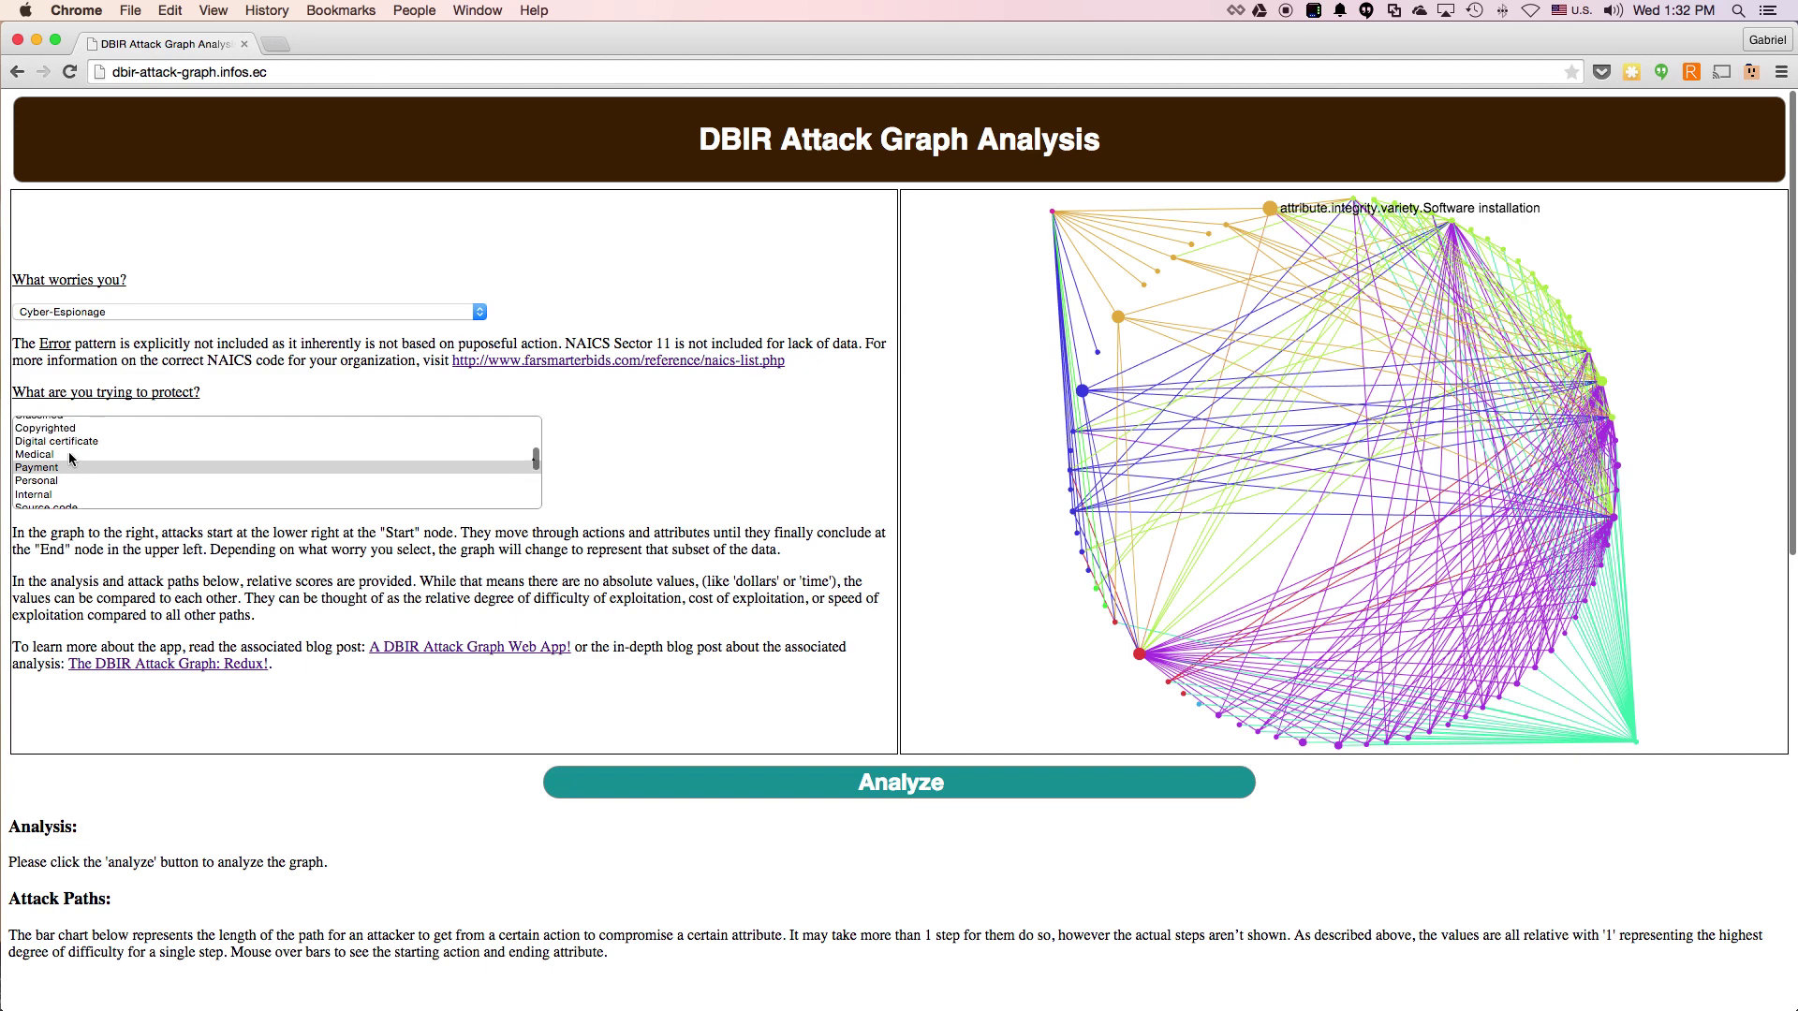
pyautogui.scroll(2, 70, 459)
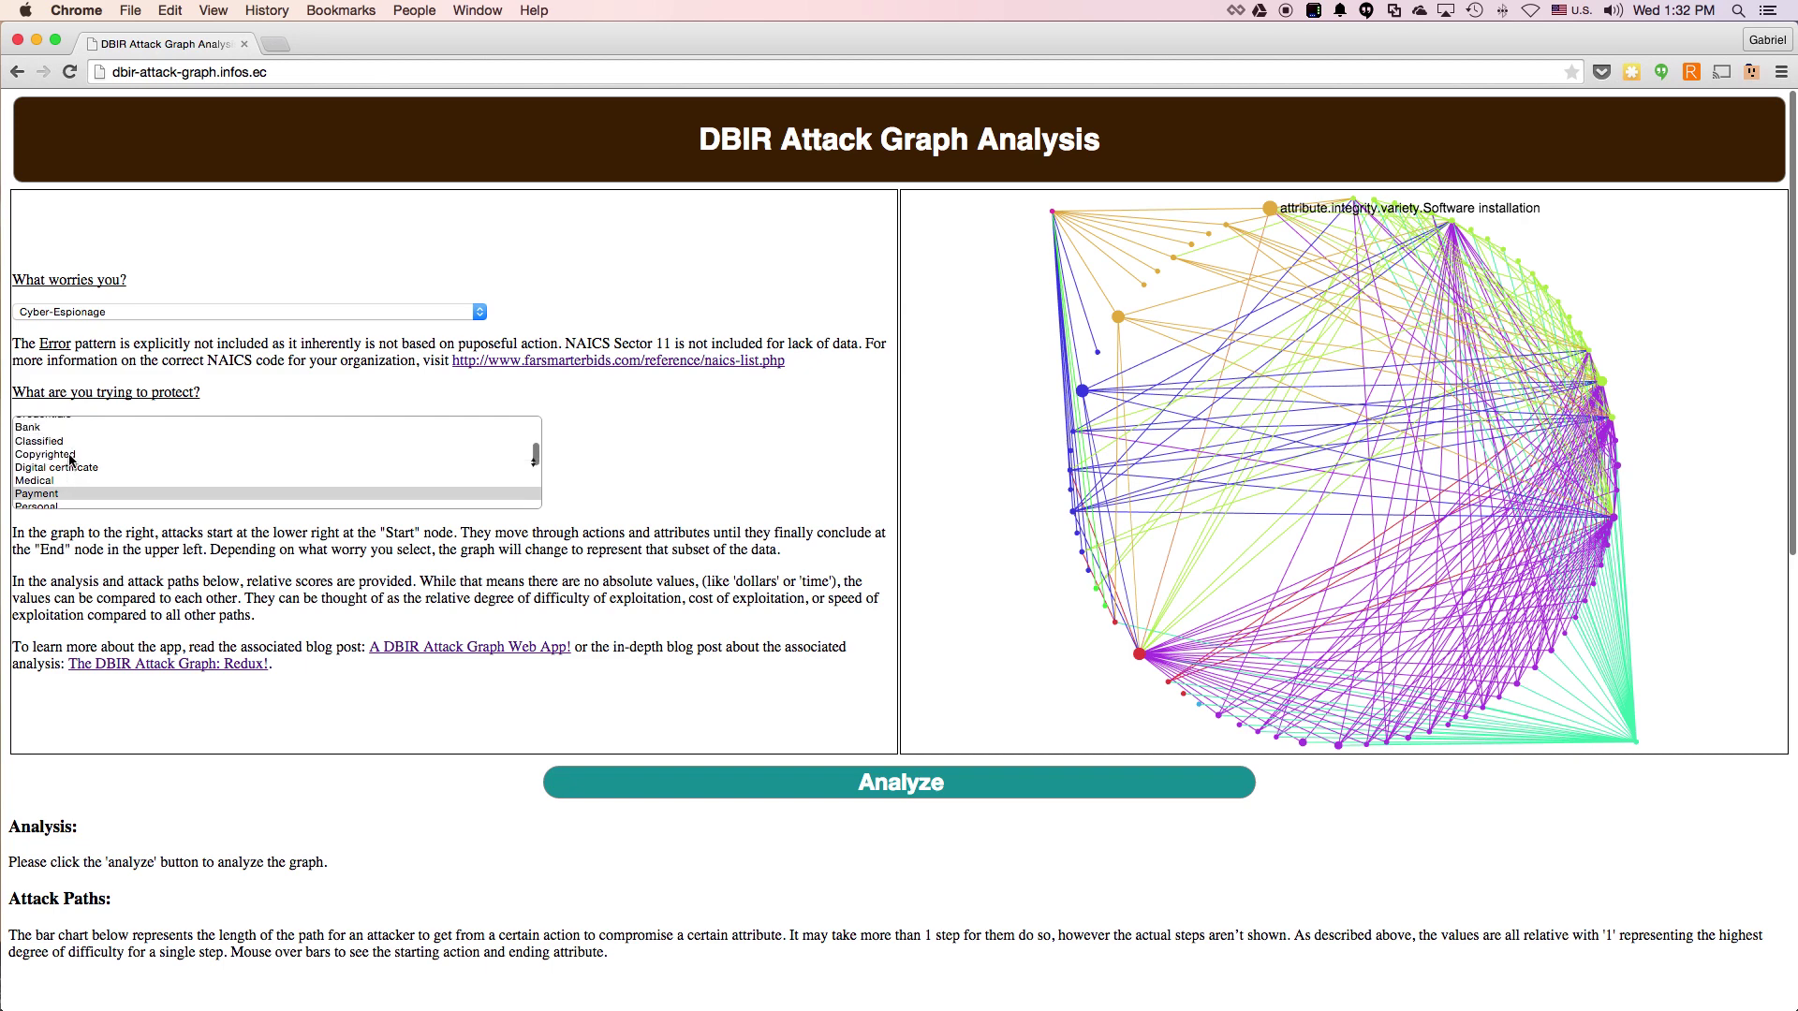
pyautogui.scroll(2, 70, 459)
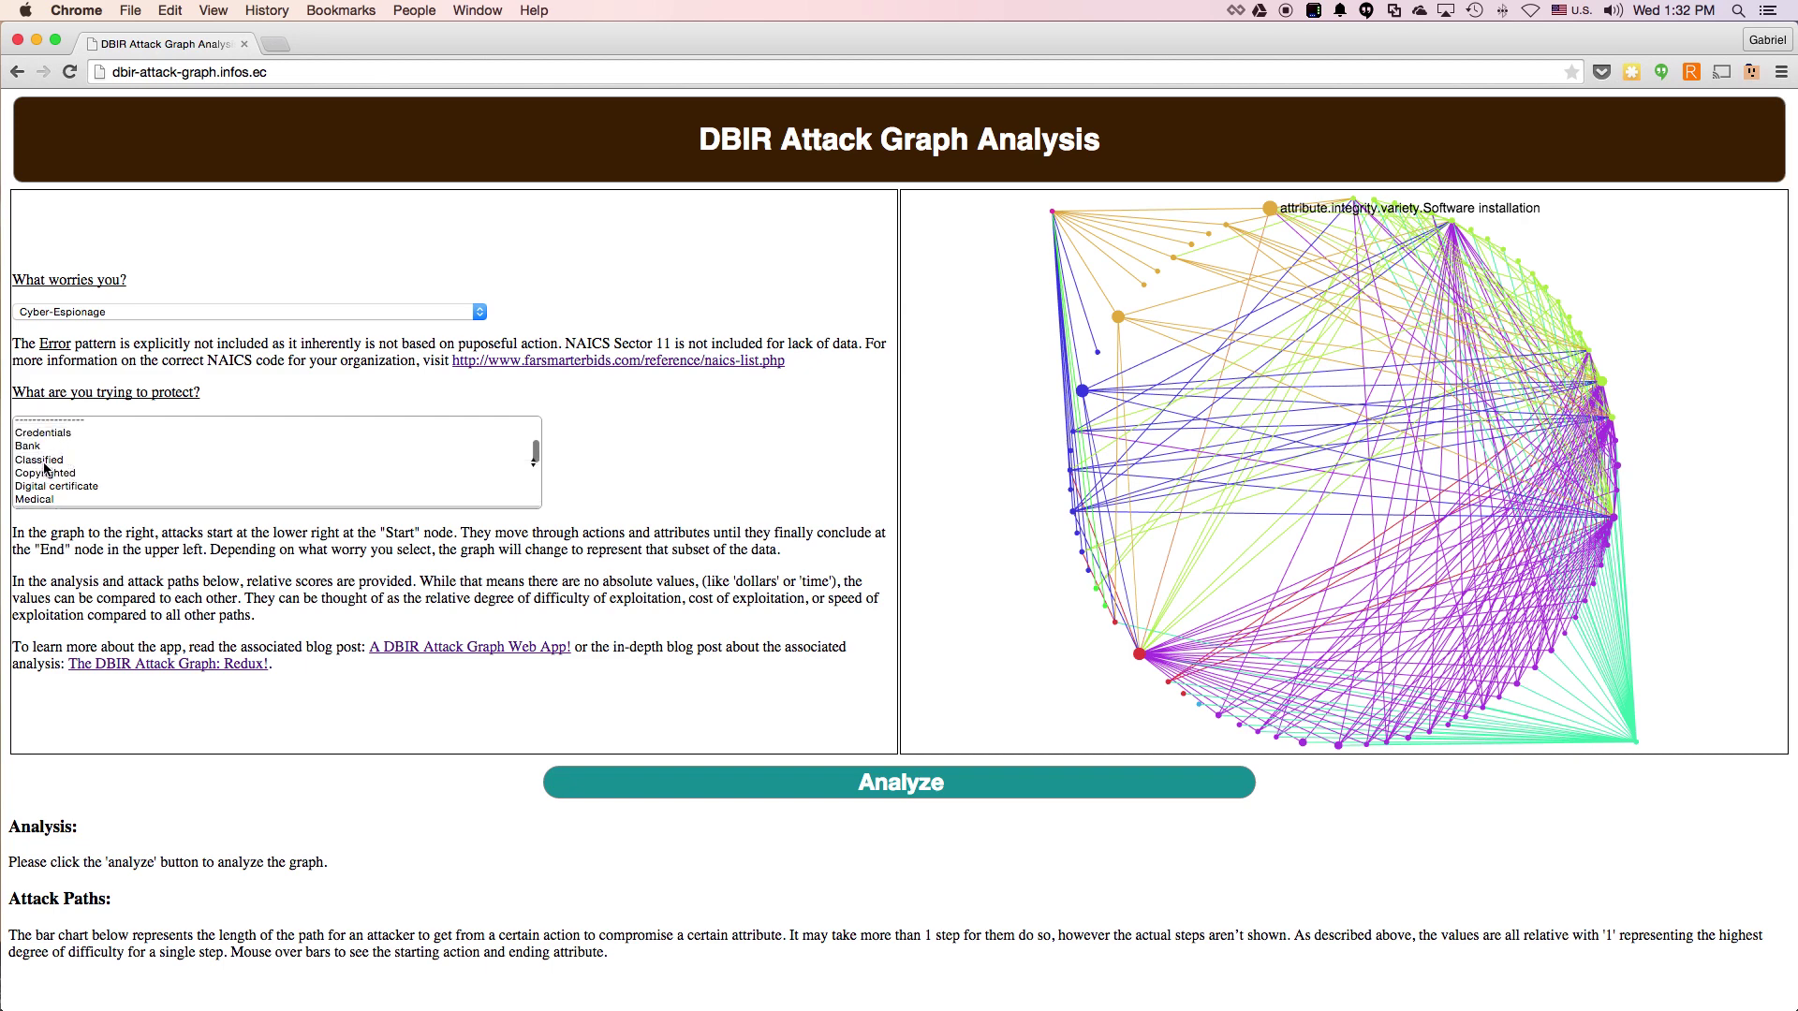
pyautogui.click(45, 462)
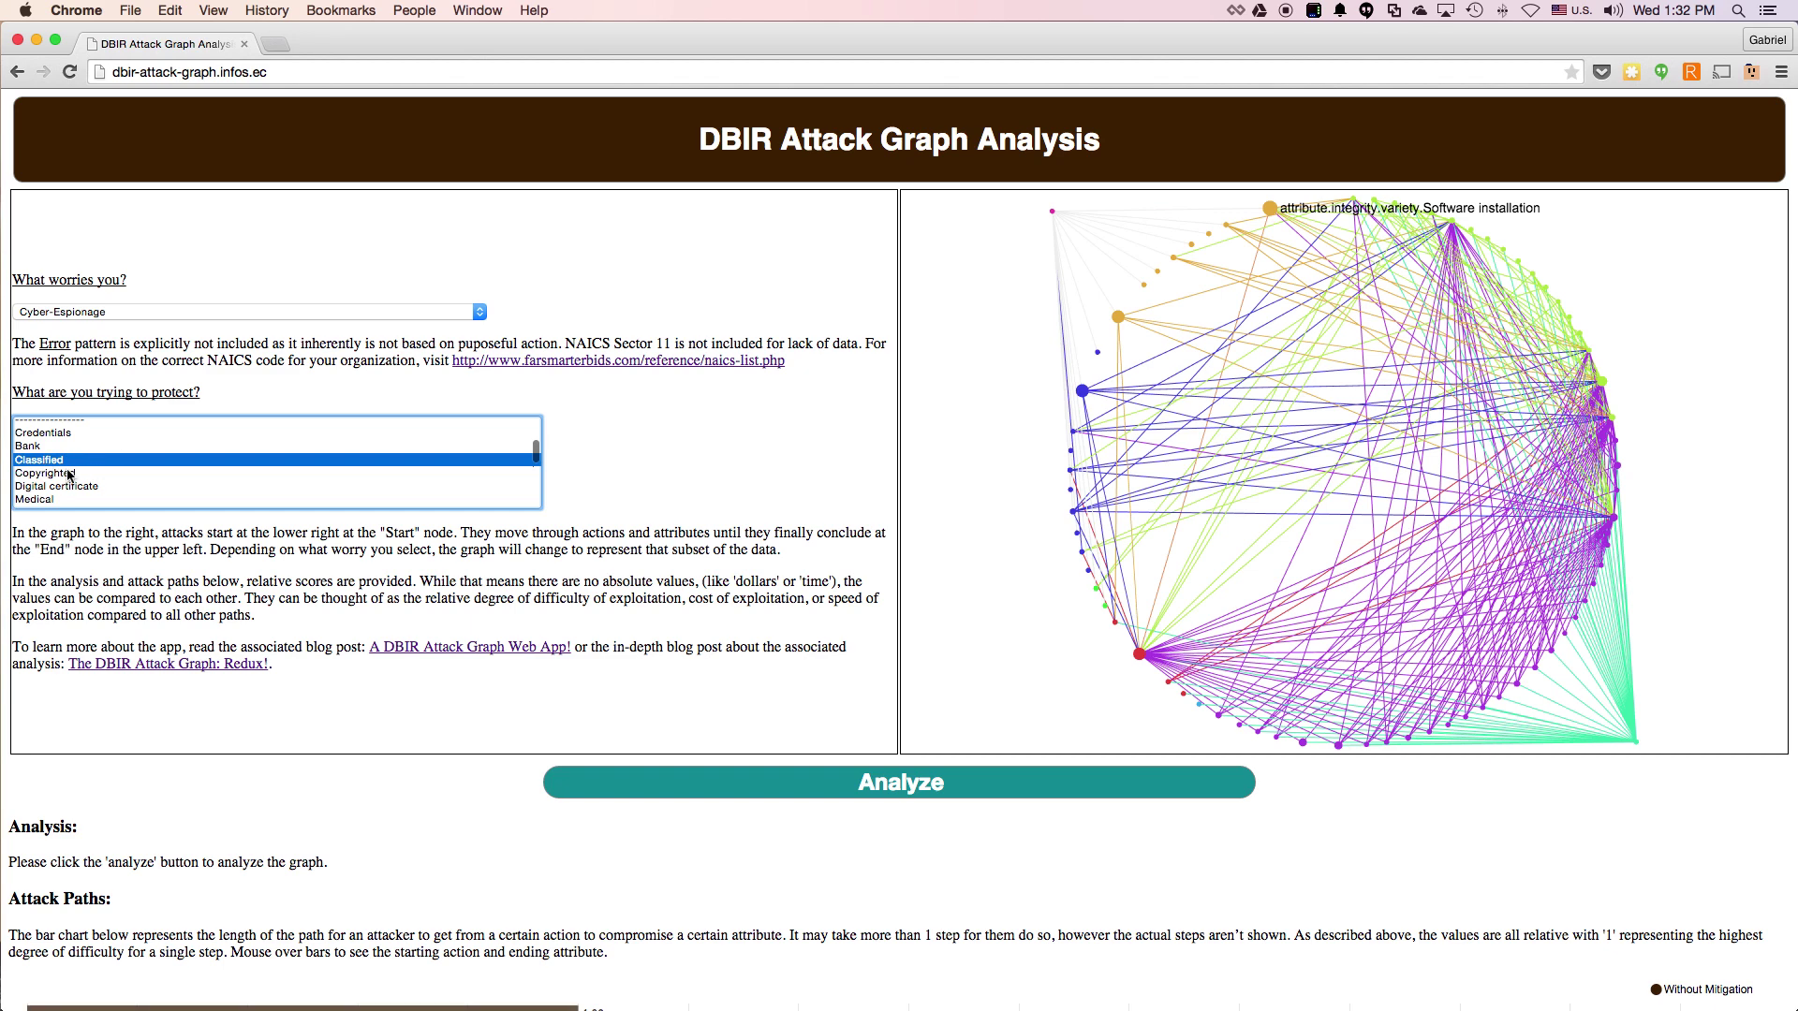
pyautogui.scroll(-3, 65, 468)
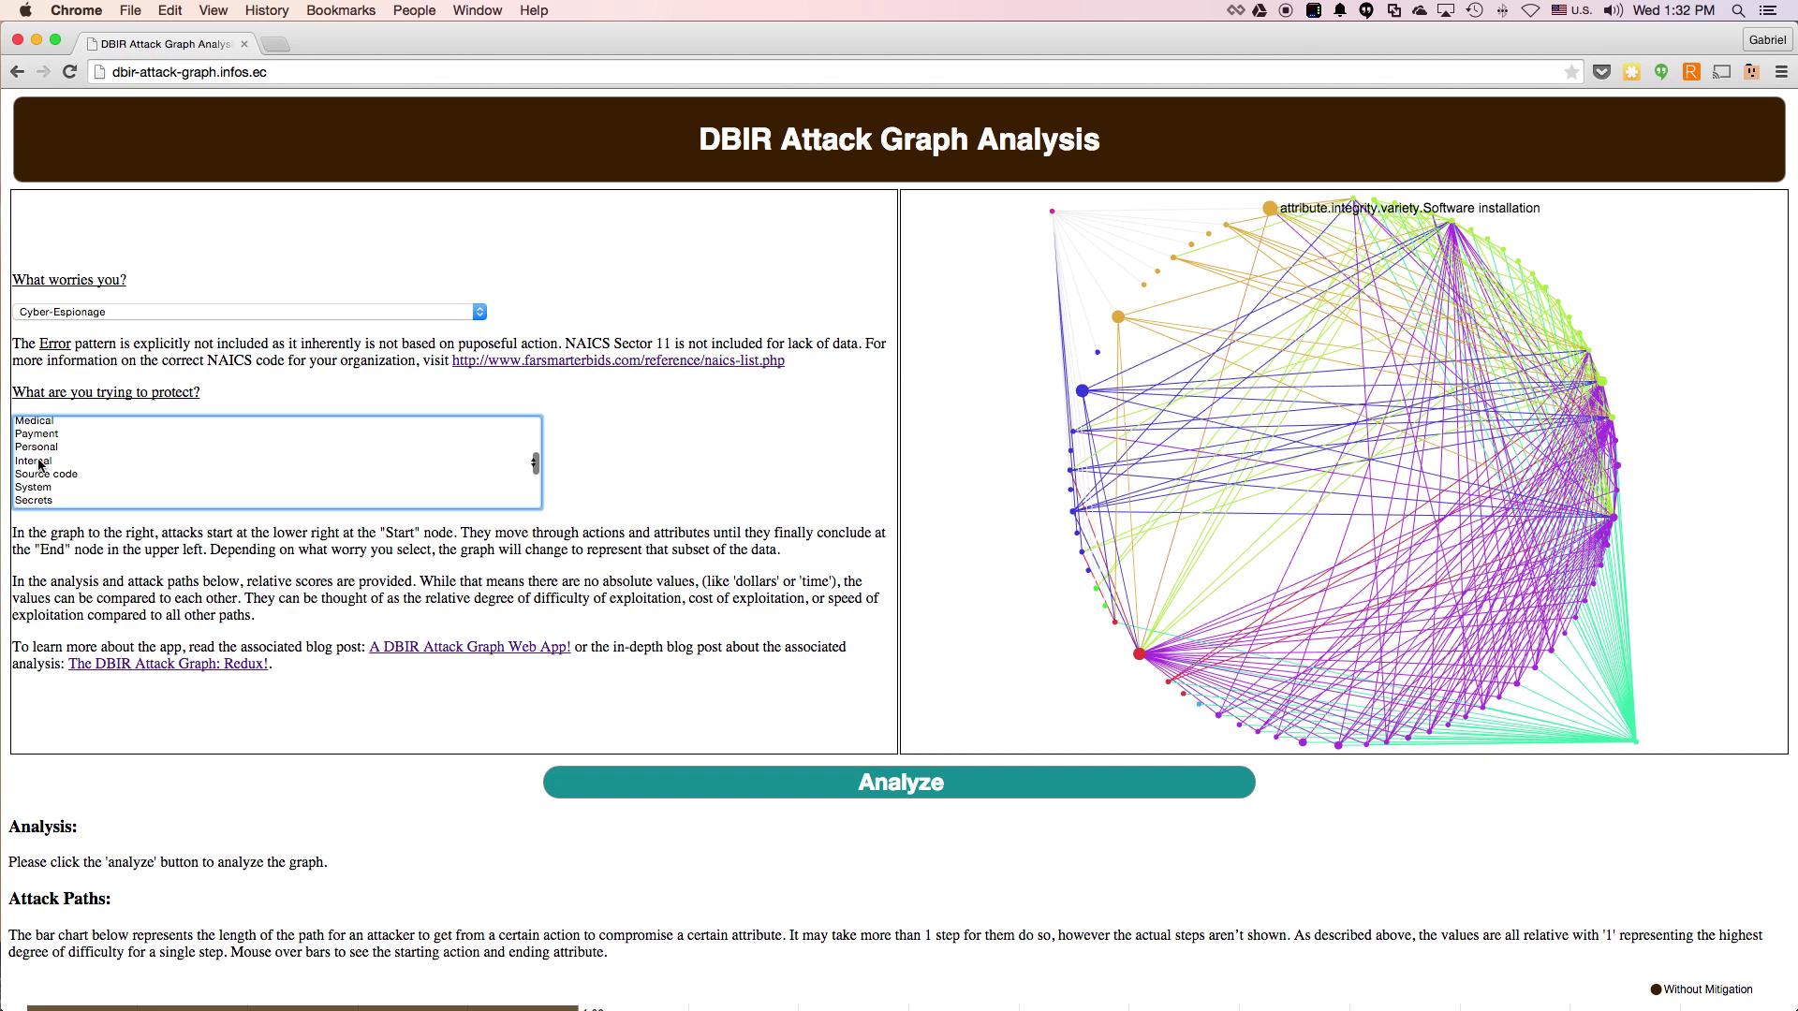
pyautogui.moveTo(39, 463); pyautogui.dragTo(36, 501)
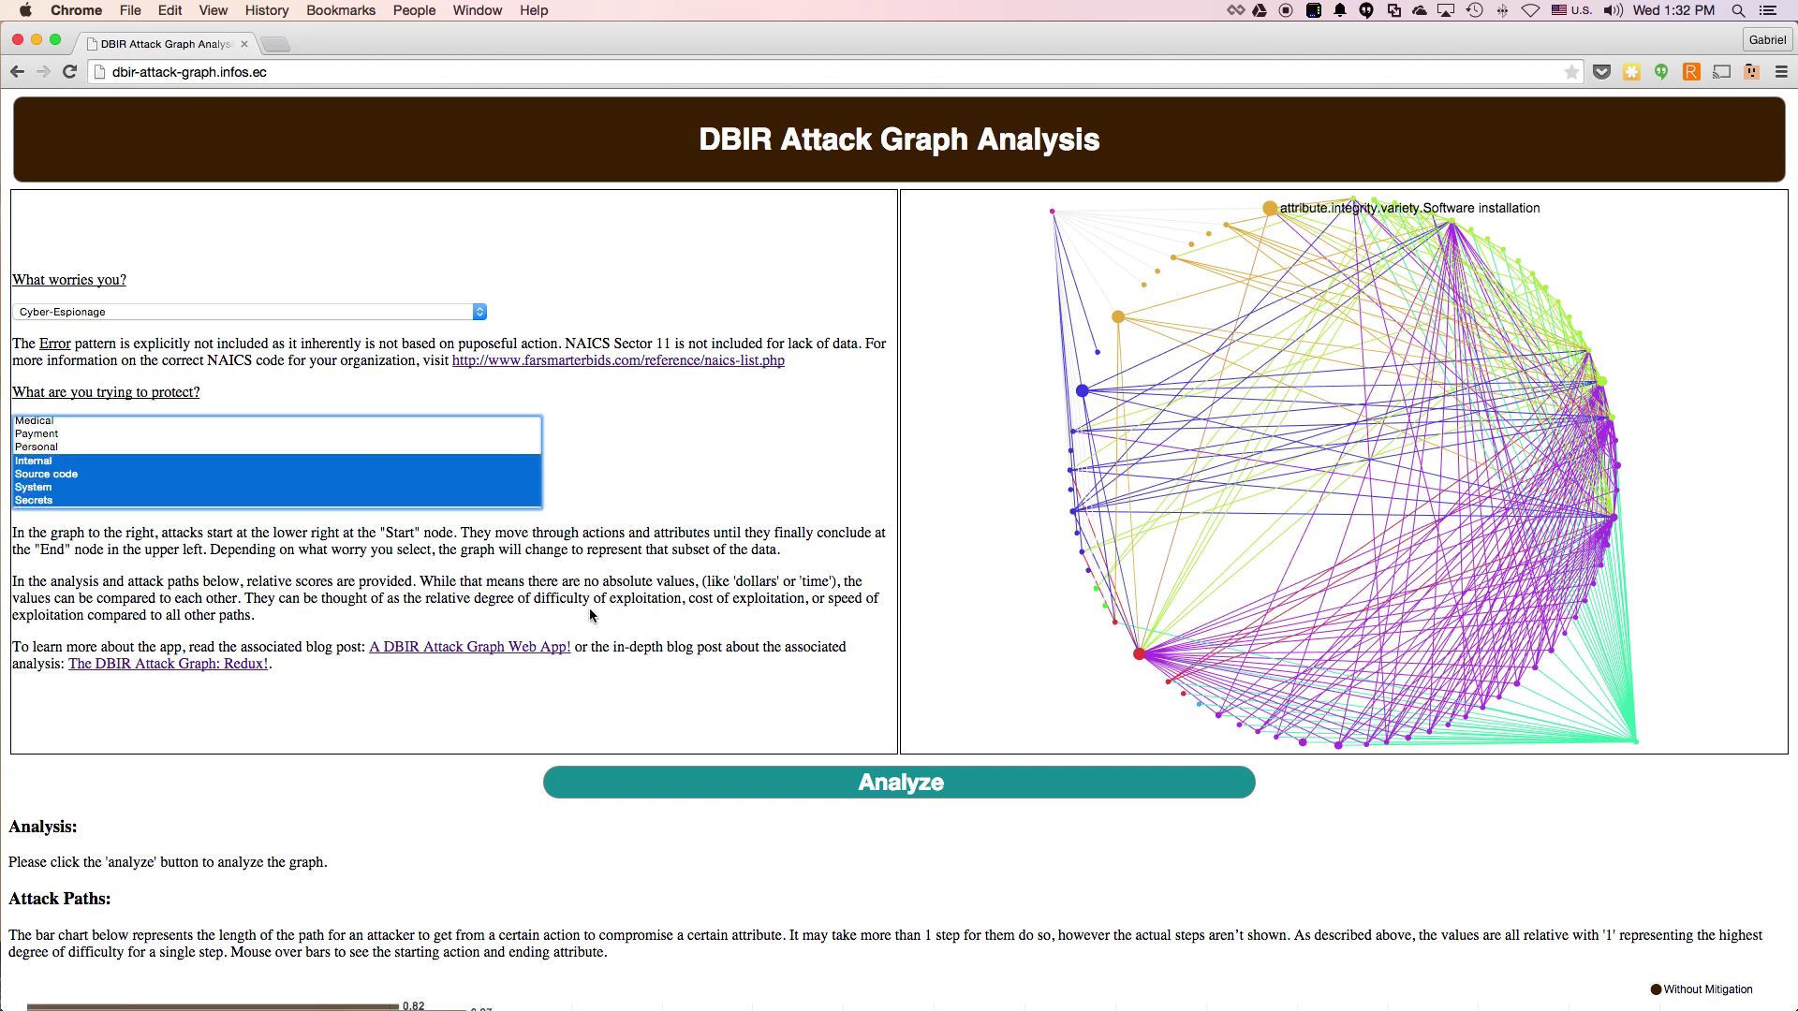
pyautogui.scroll(-5, 597, 604)
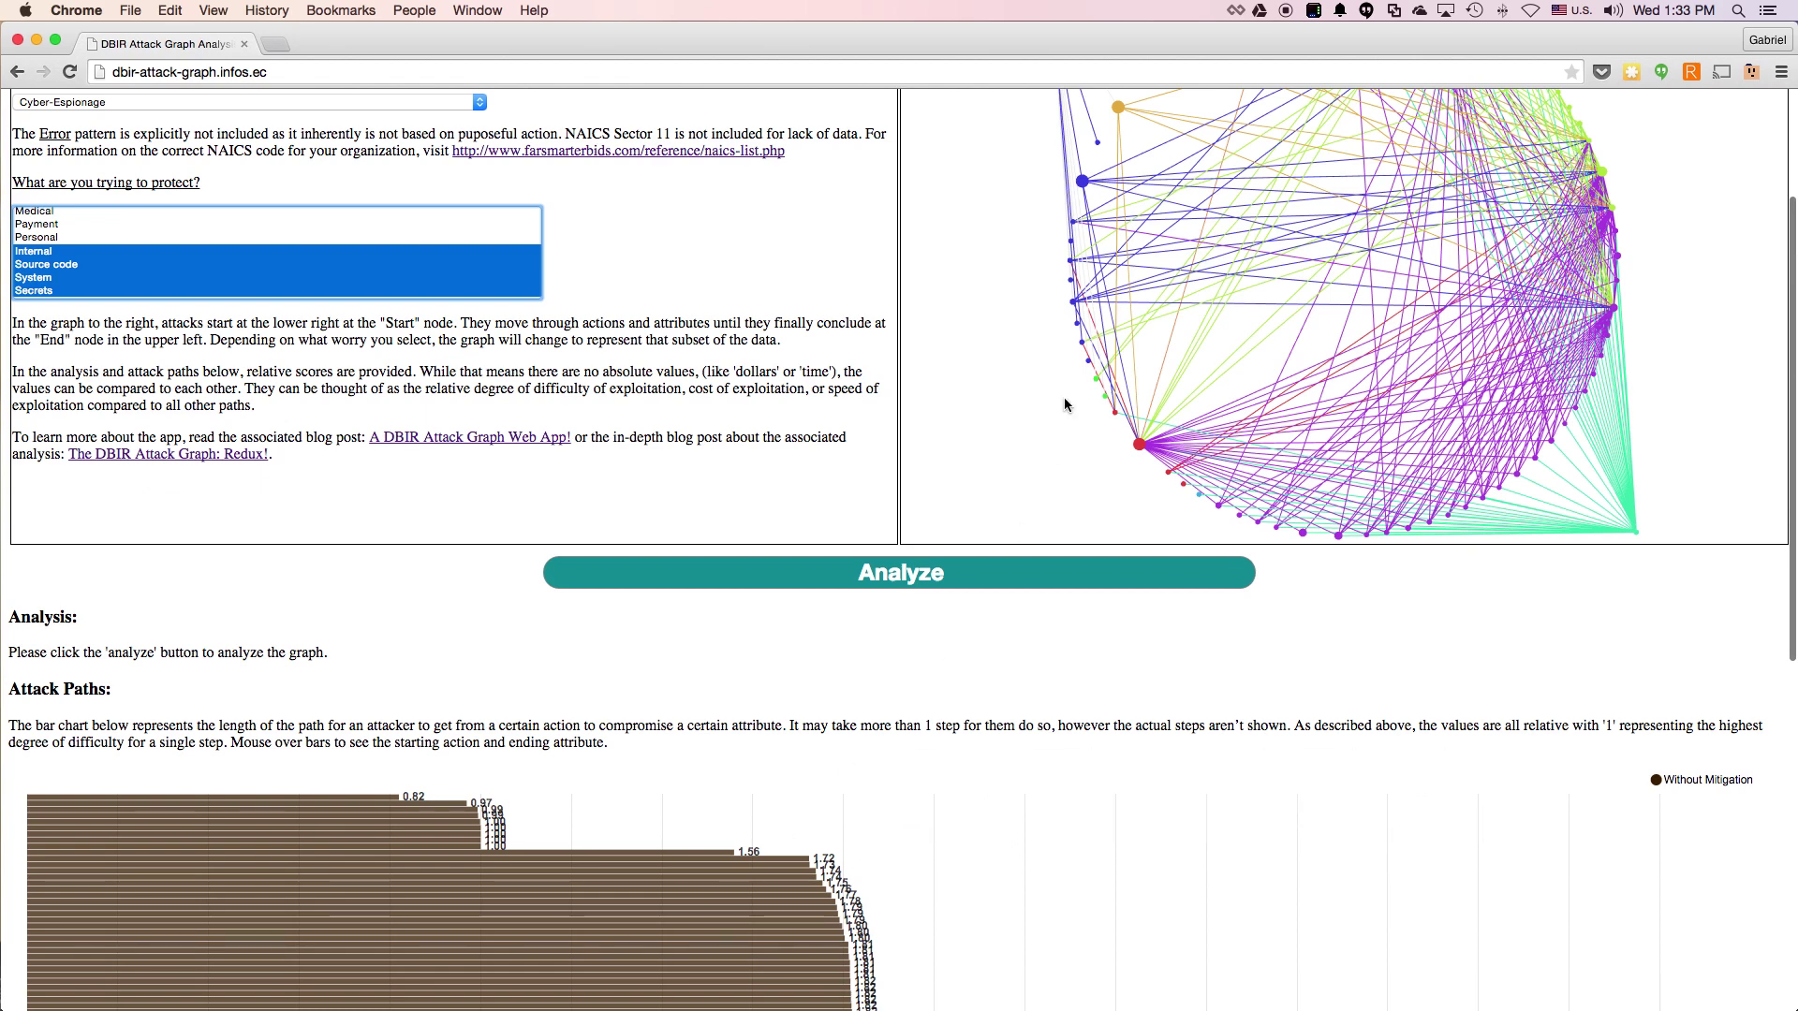
pyautogui.scroll(5, 592, 719)
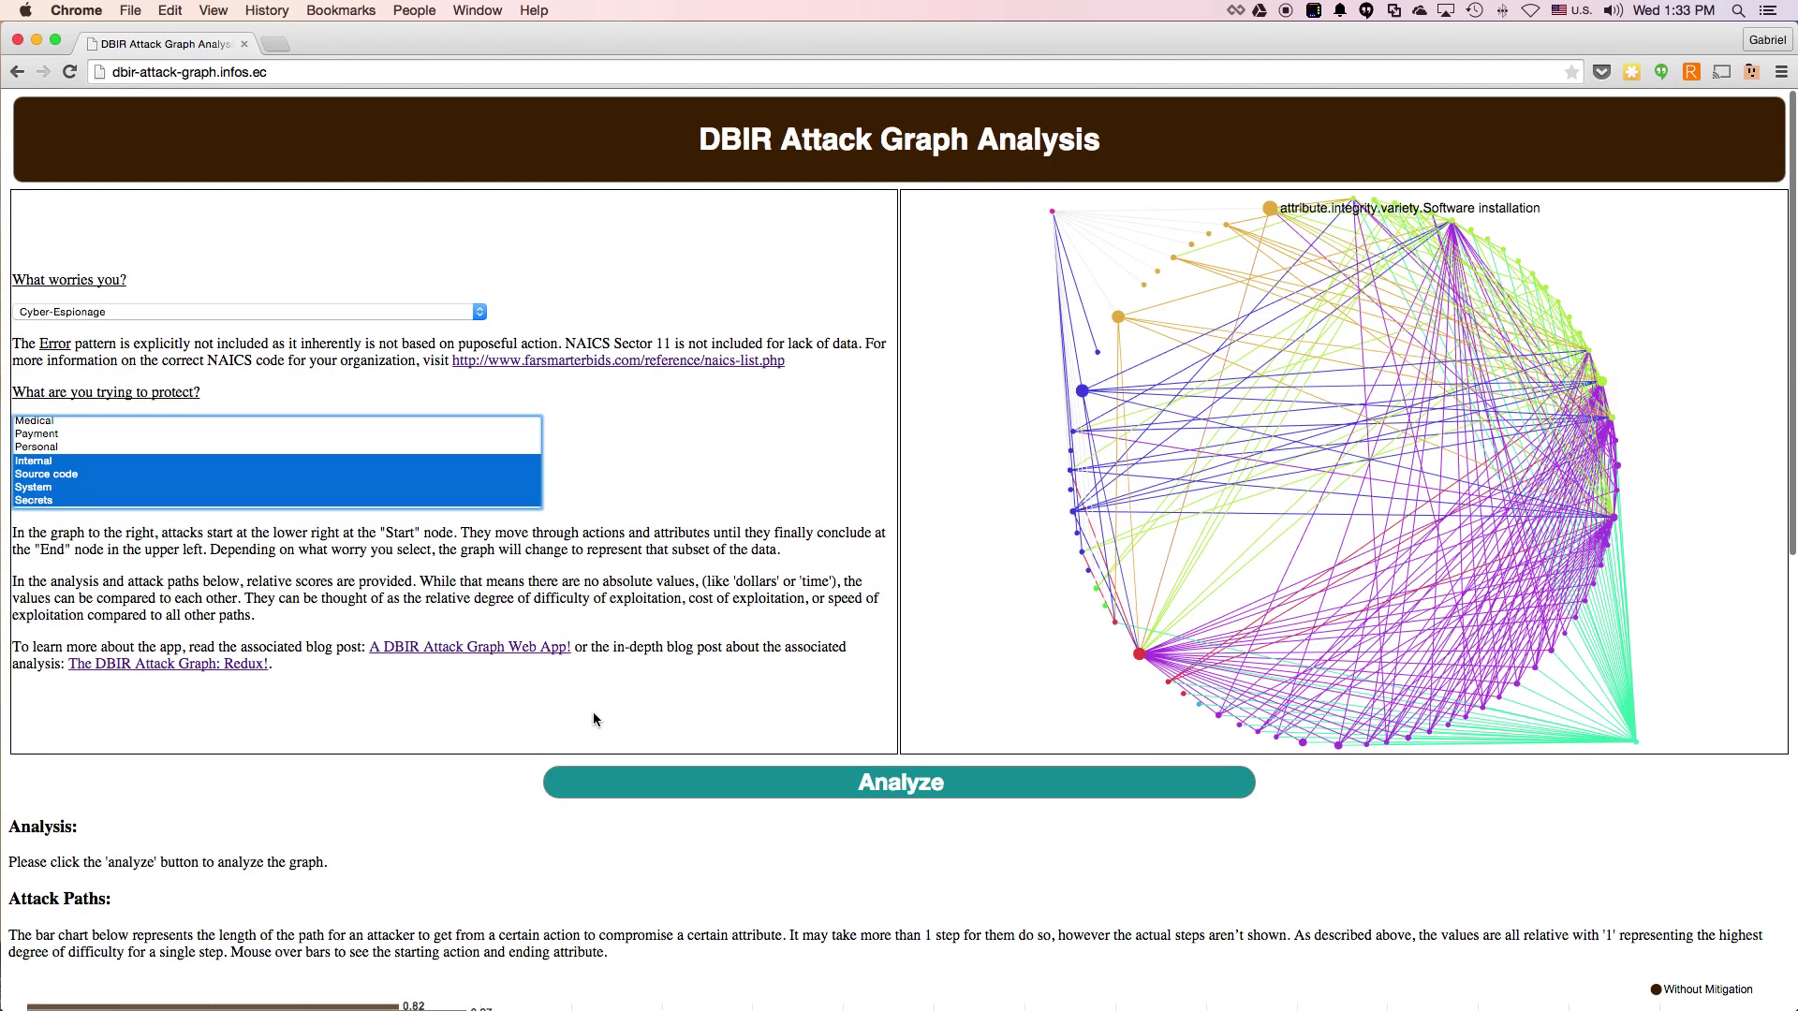
pyautogui.click(756, 789)
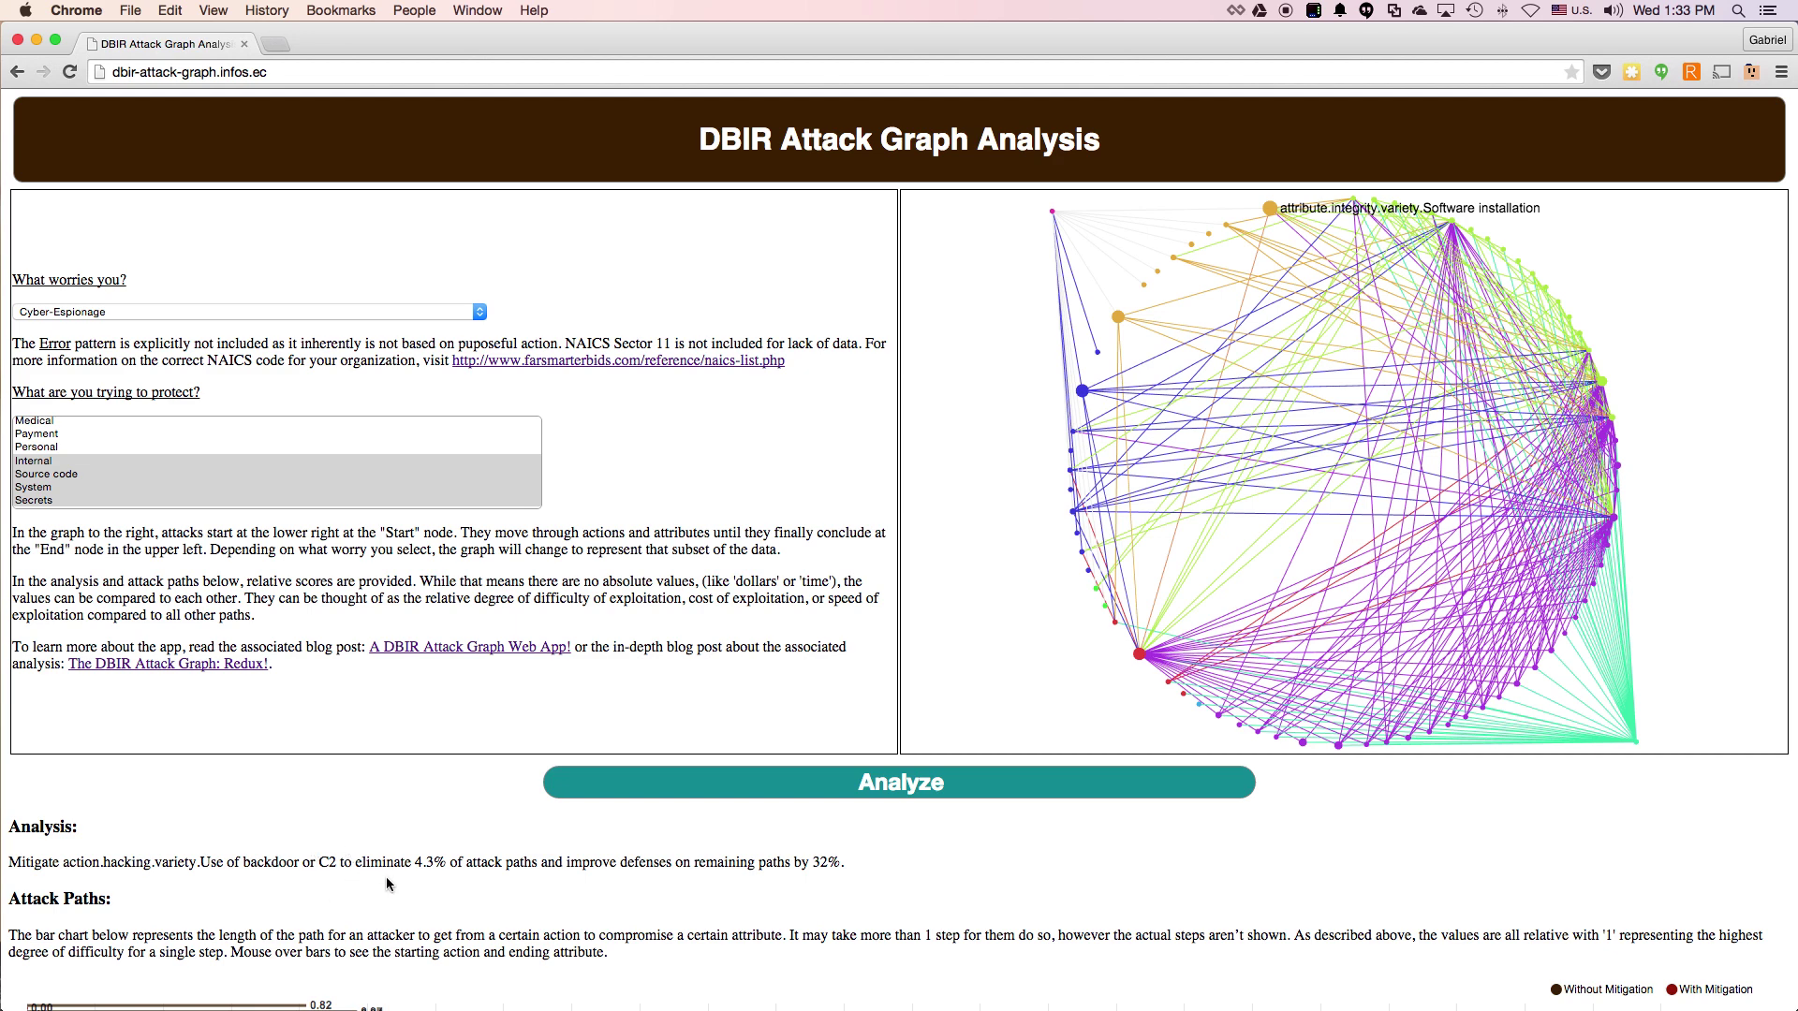
# Compare Attack Paths bars with mitigation (up to 4.96) and without (3.72), leaving only unmitigated shown.
pyautogui.scroll(-3, 408, 859)
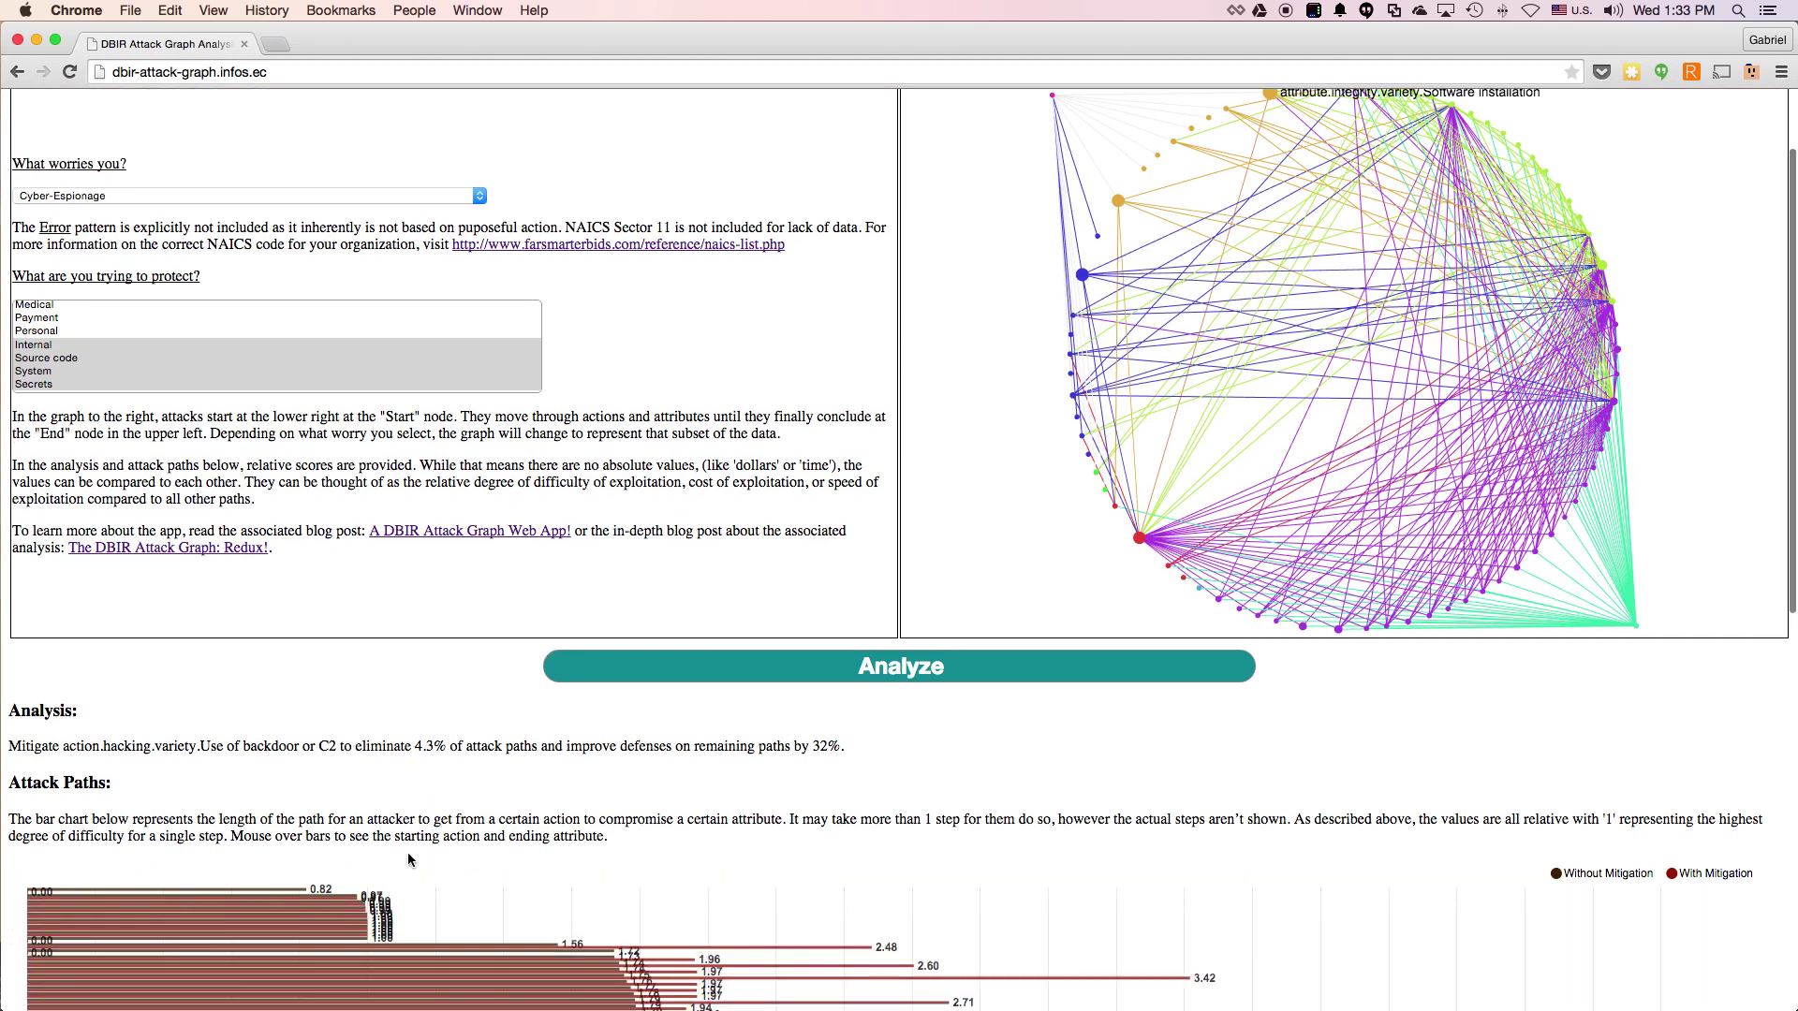
pyautogui.scroll(-1, 409, 859)
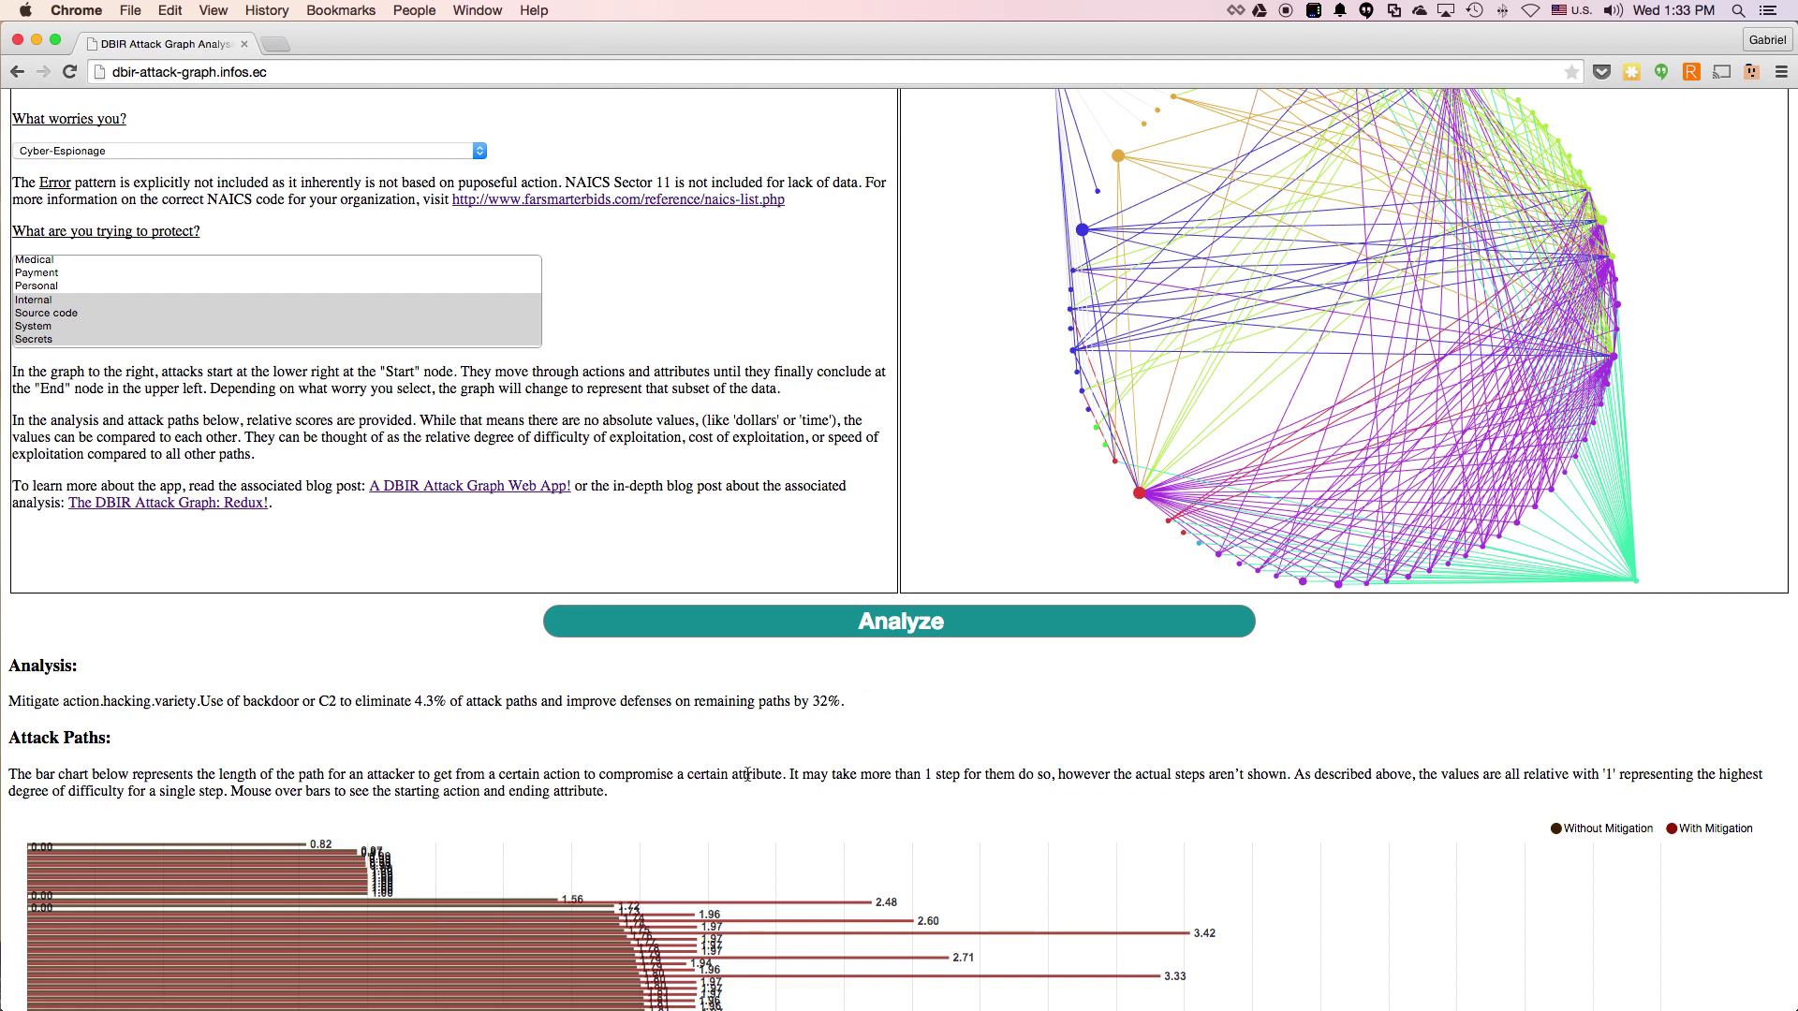
pyautogui.scroll(-15, 514, 789)
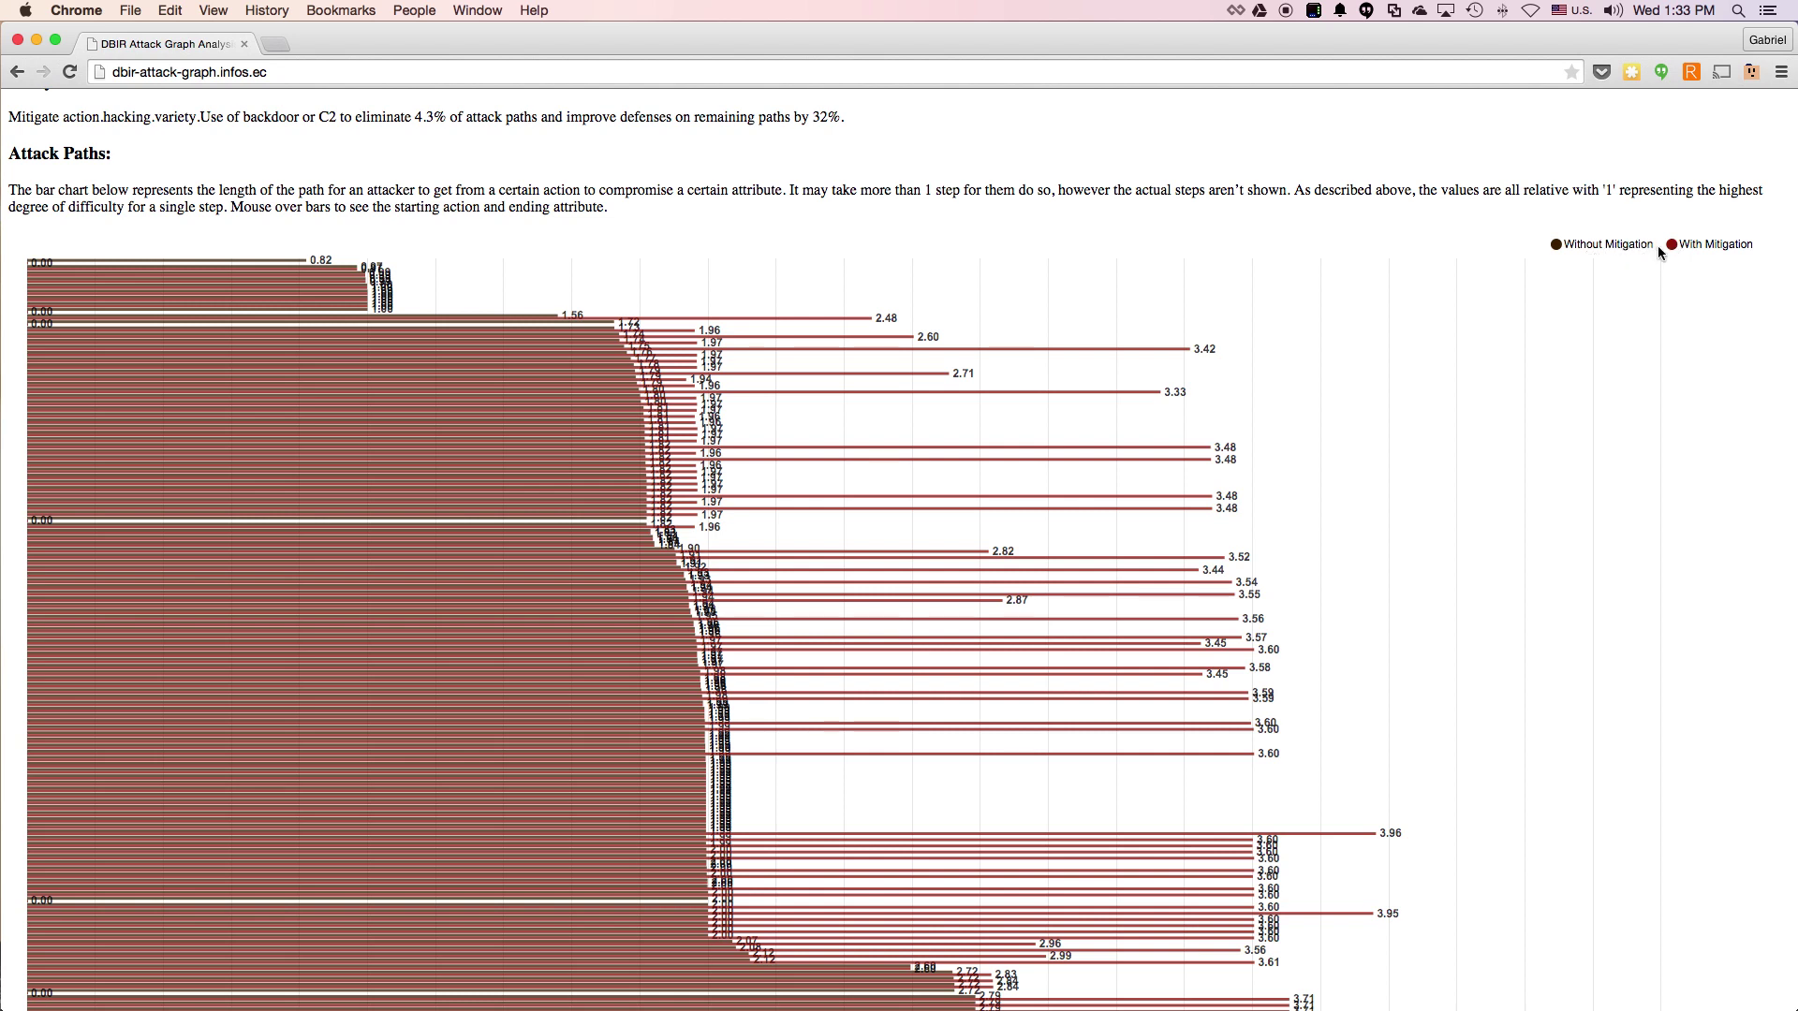
pyautogui.click(1673, 245)
pyautogui.moveTo(744, 496)
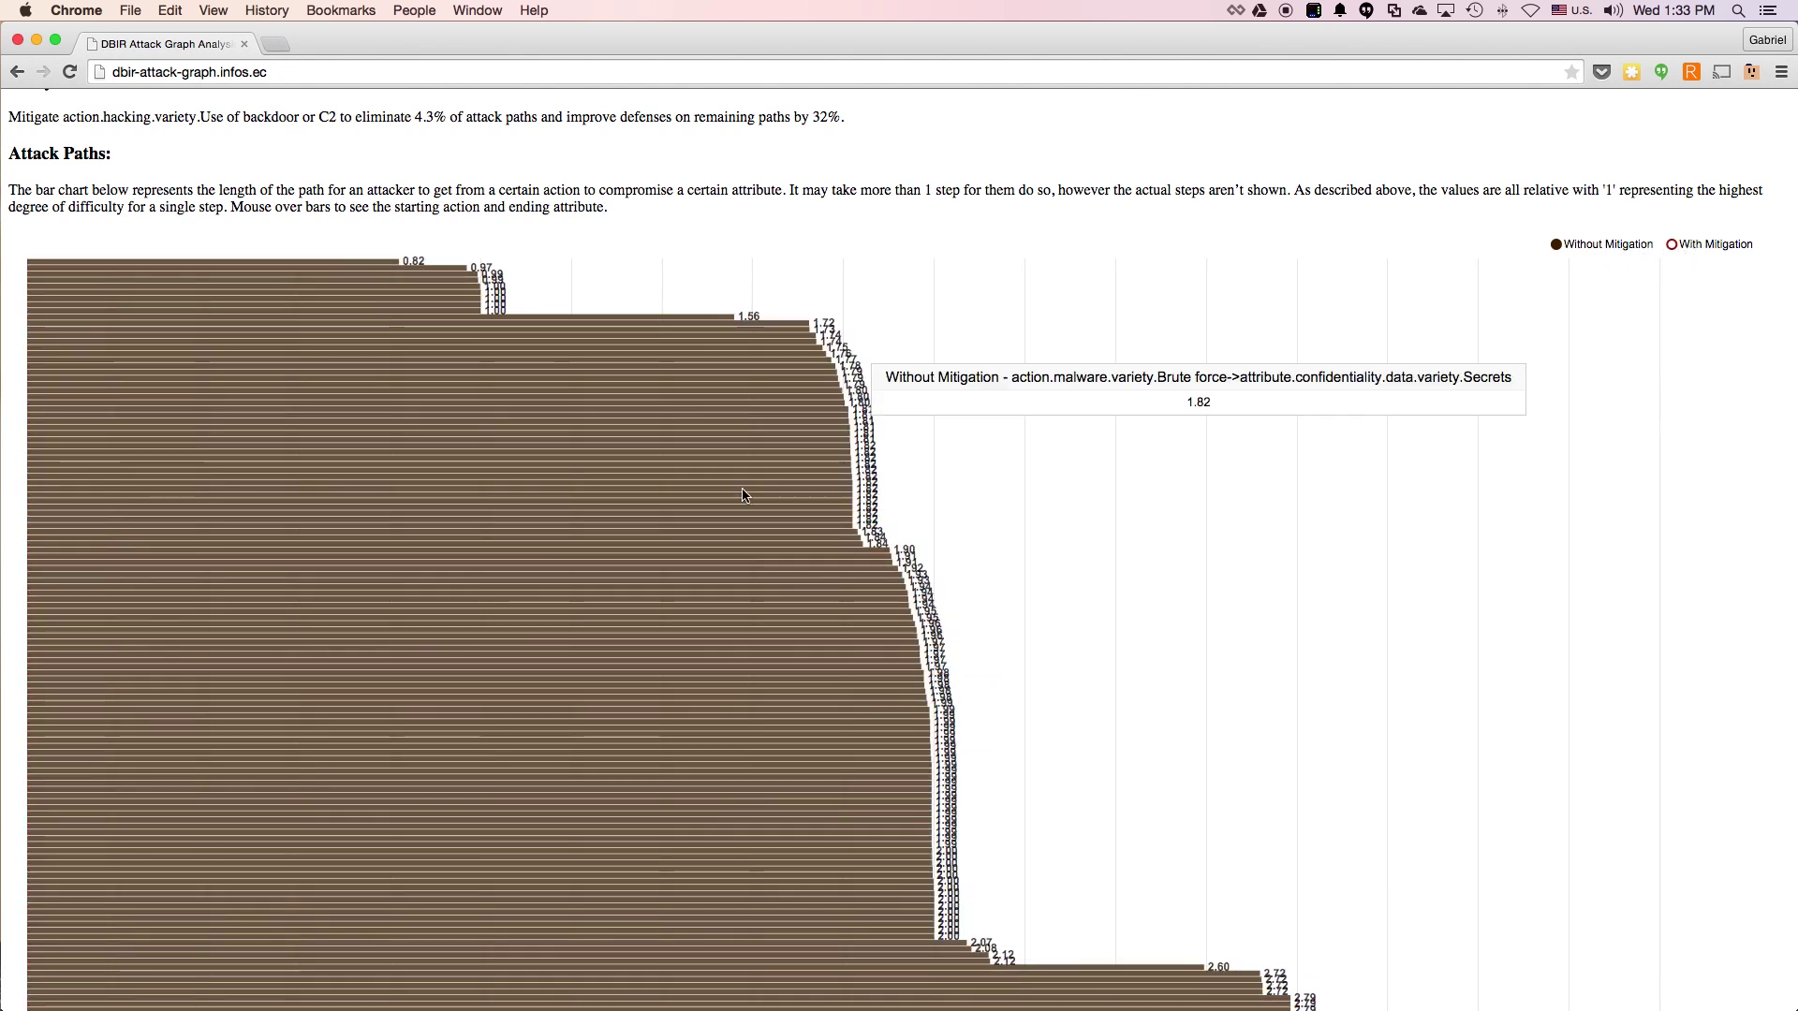
pyautogui.scroll(-4, 1123, 734)
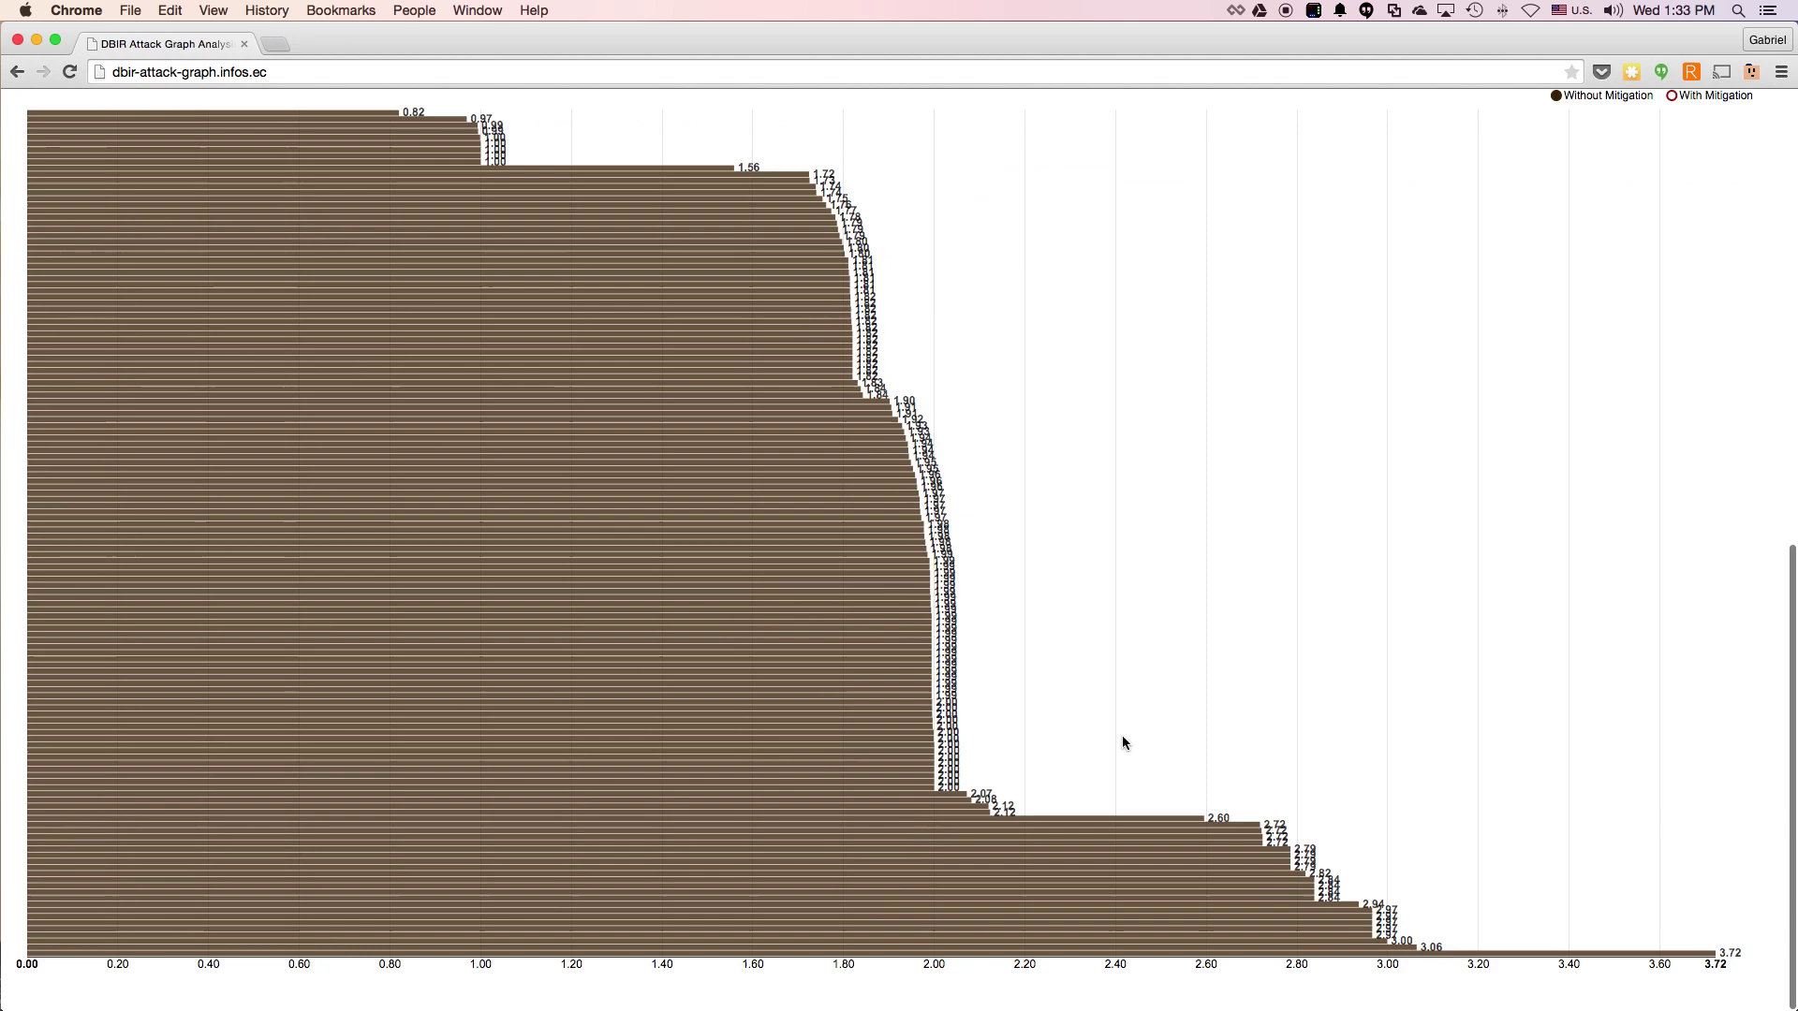
pyautogui.scroll(2, 1121, 735)
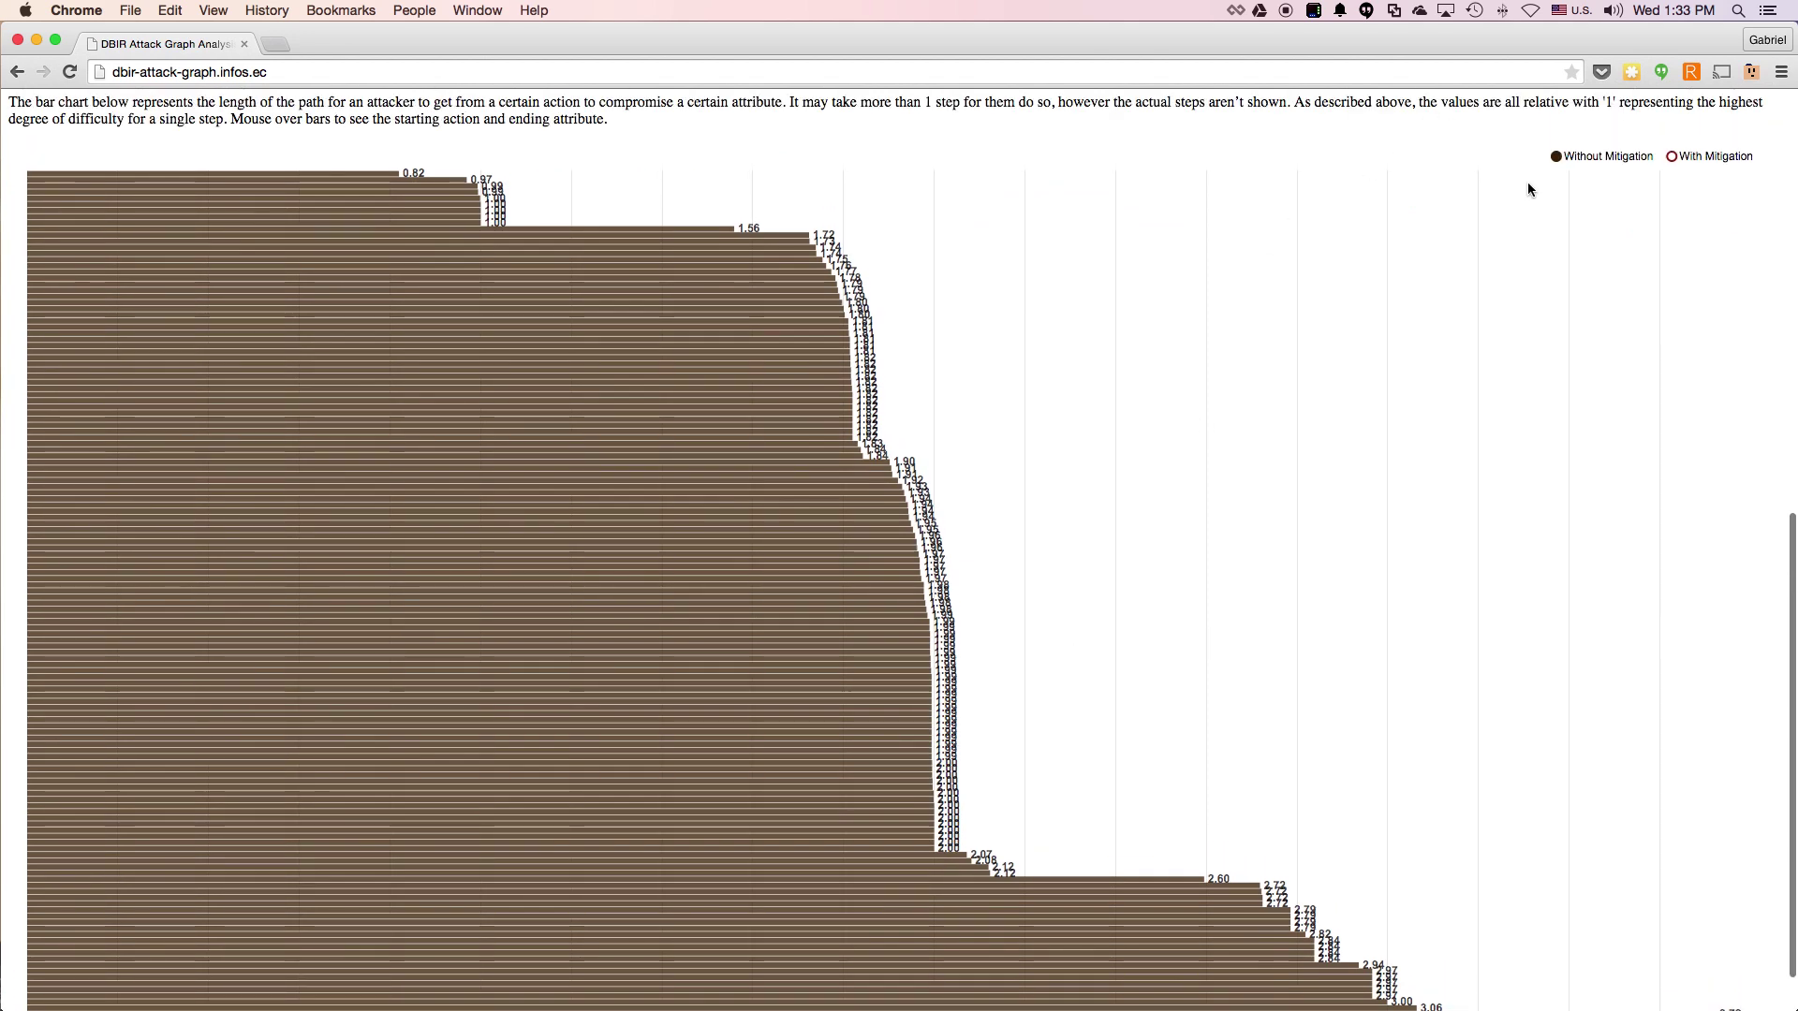
pyautogui.click(1679, 157)
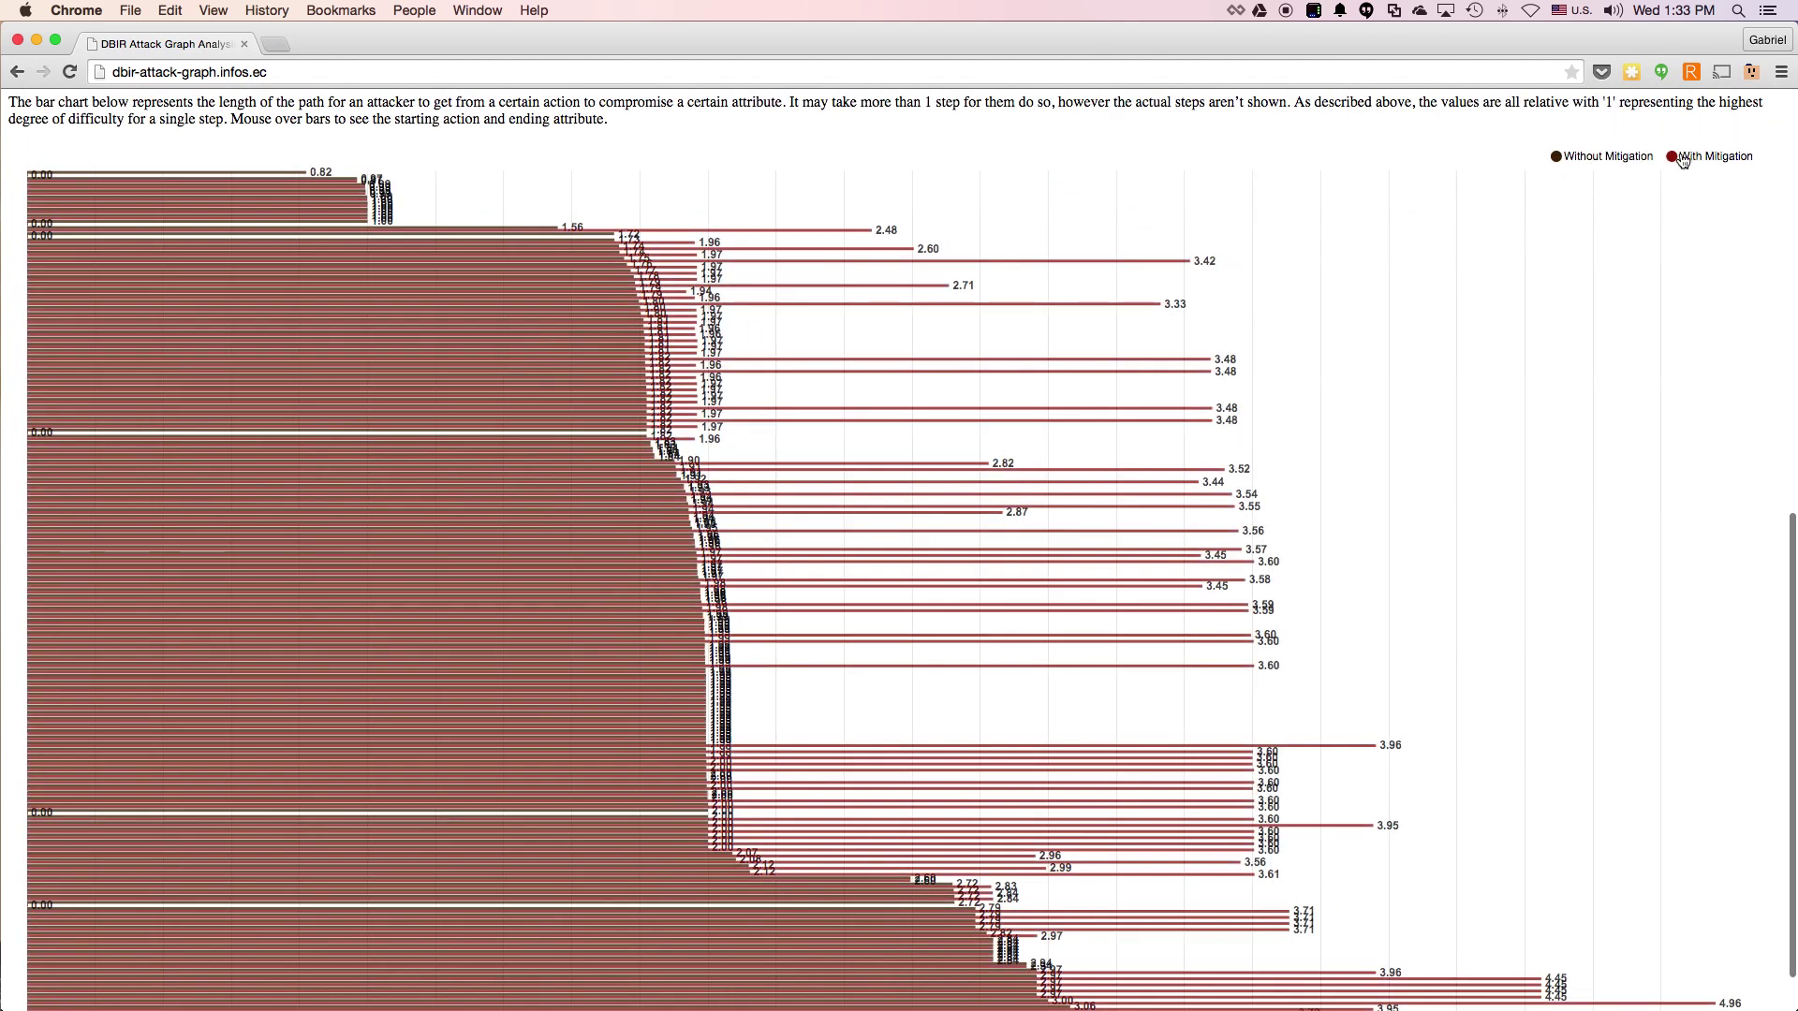
pyautogui.click(1681, 157)
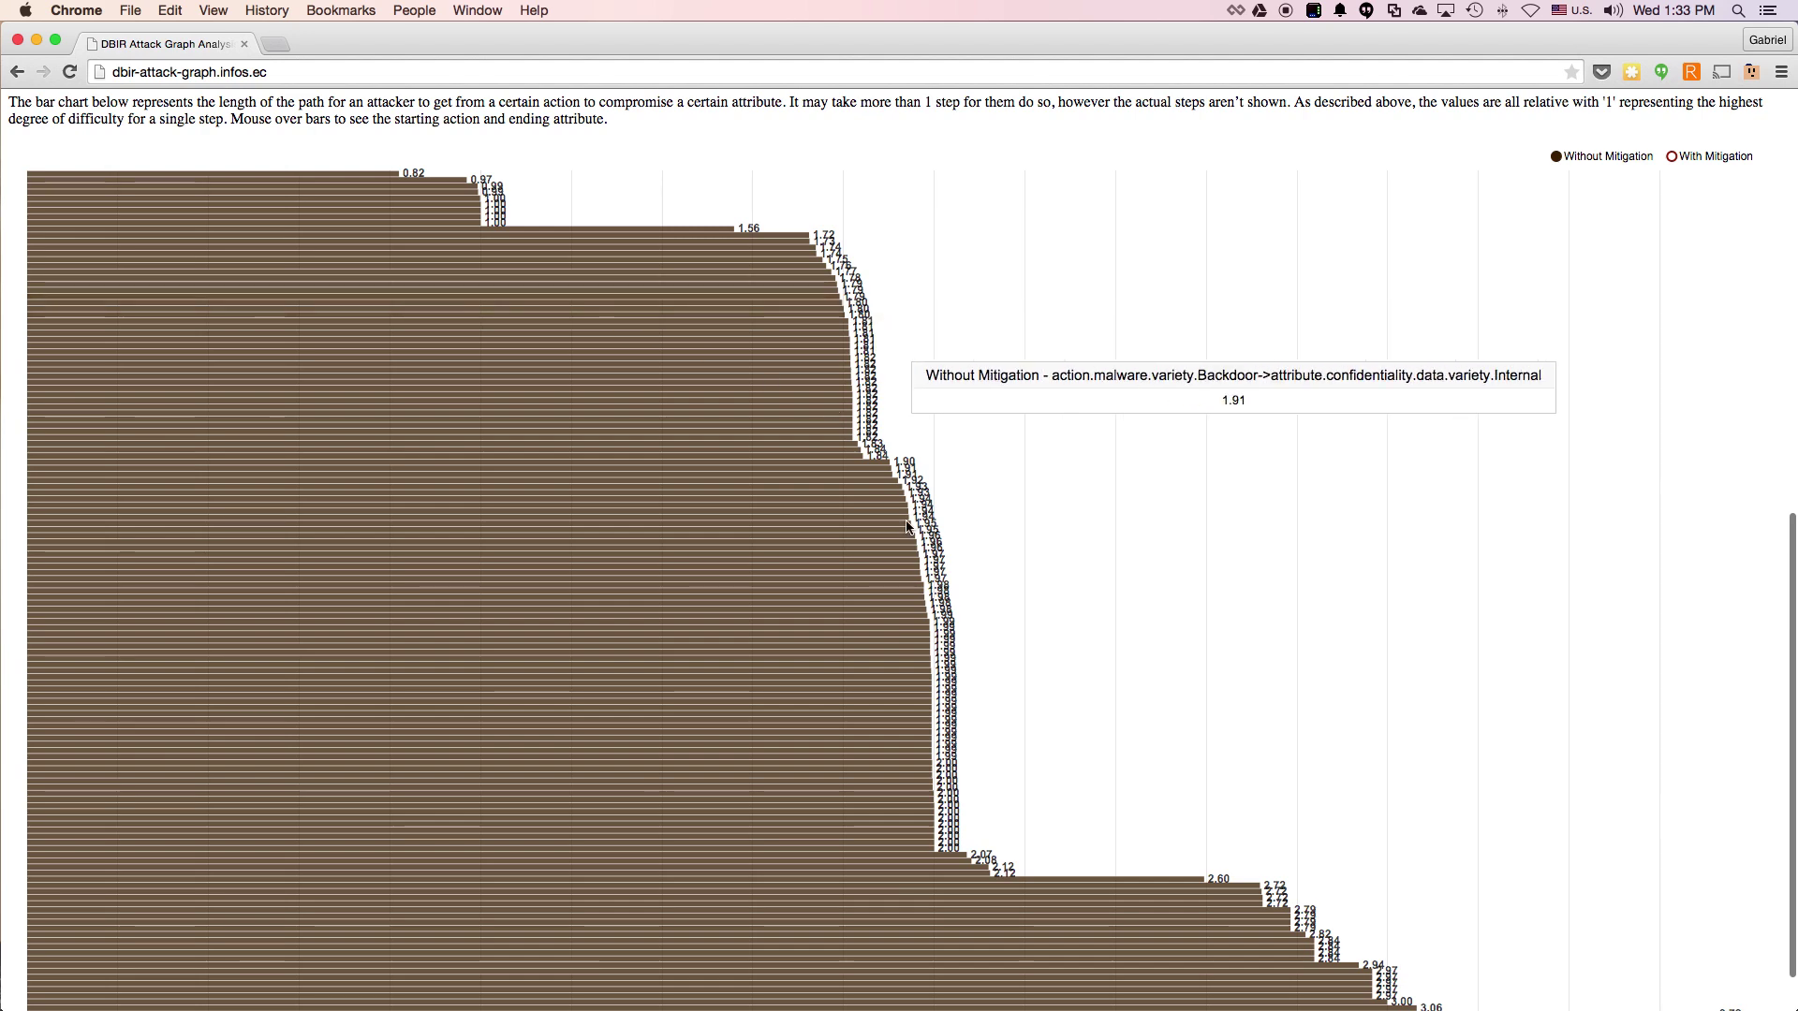
pyautogui.scroll(3, 974, 669)
pyautogui.scroll(-4, 979, 665)
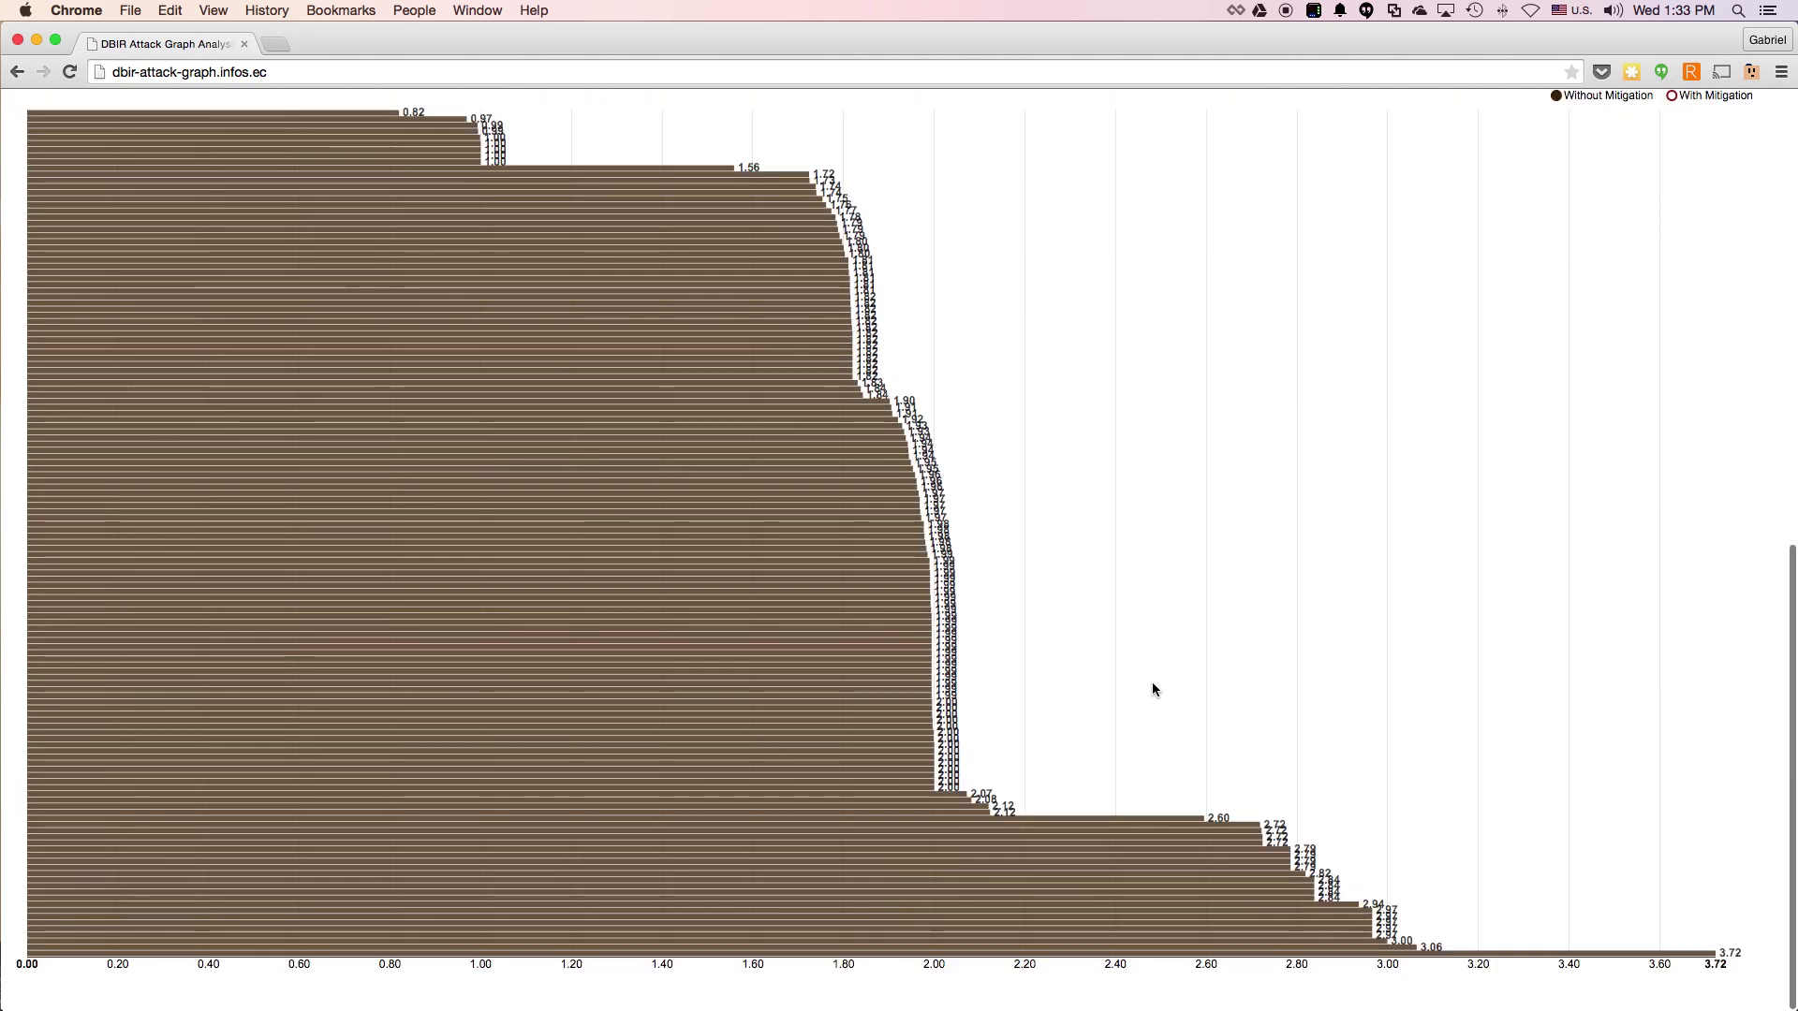
pyautogui.scroll(10, 1152, 689)
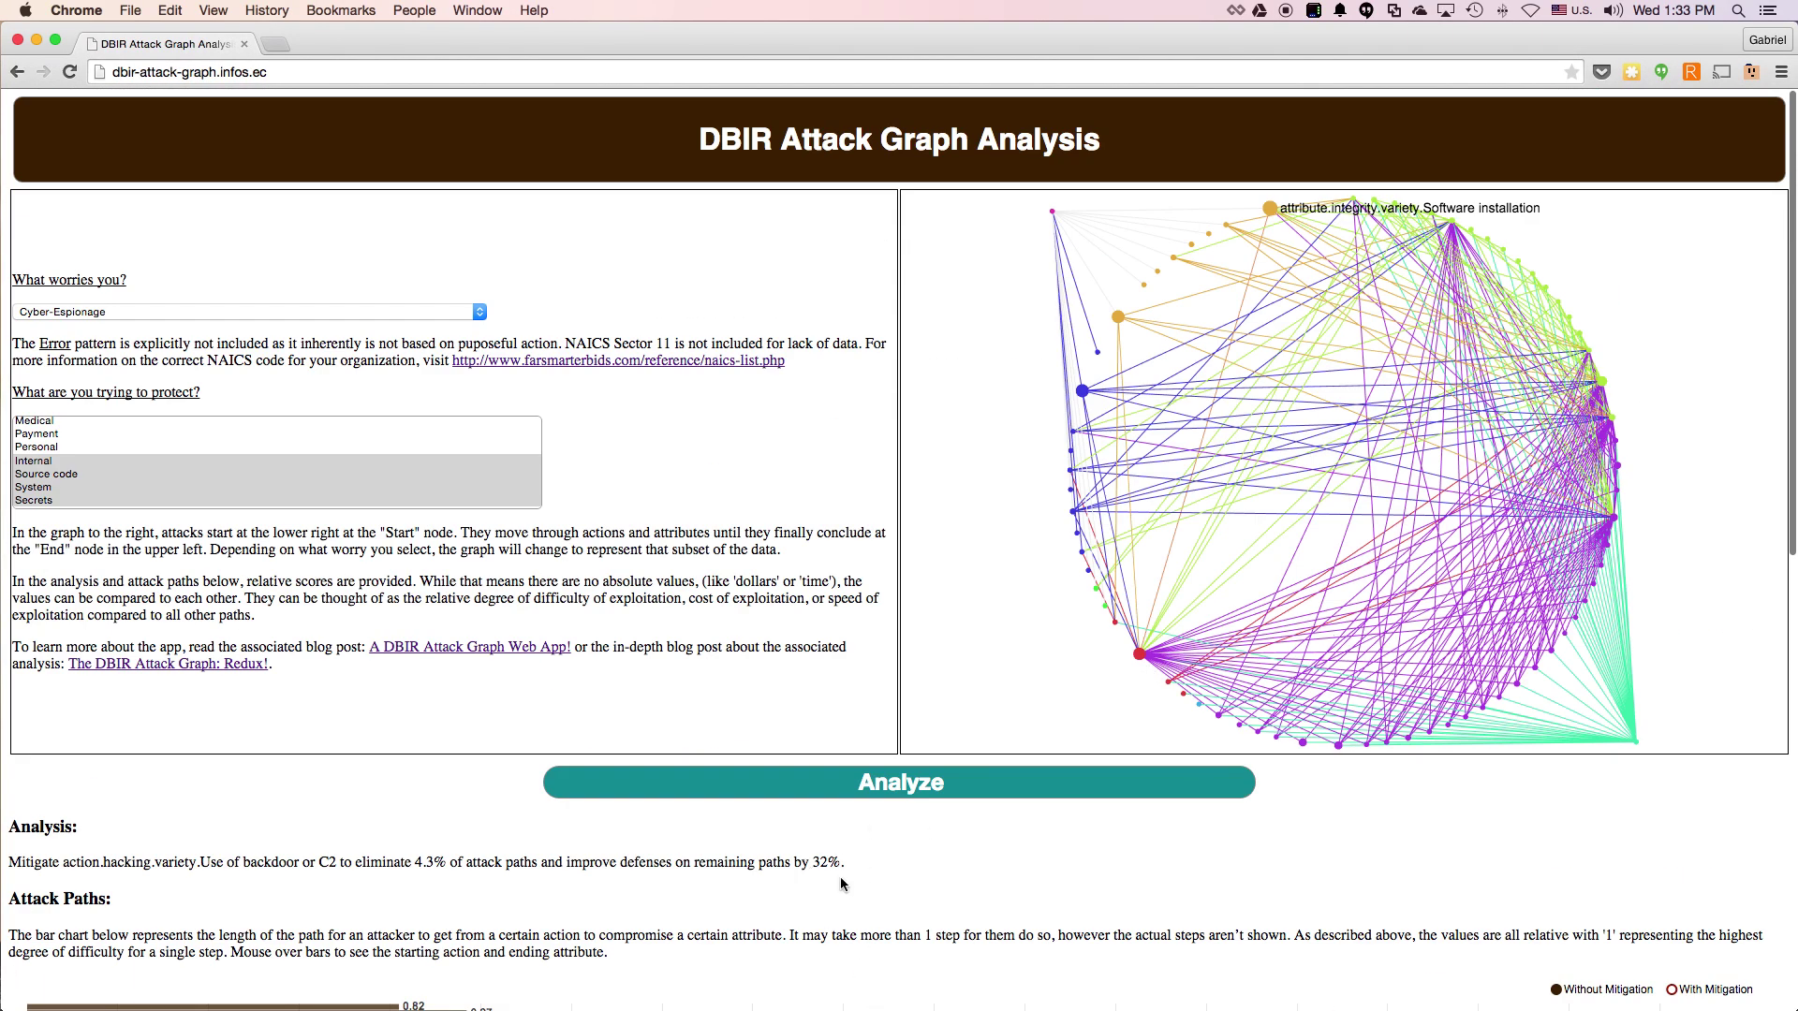